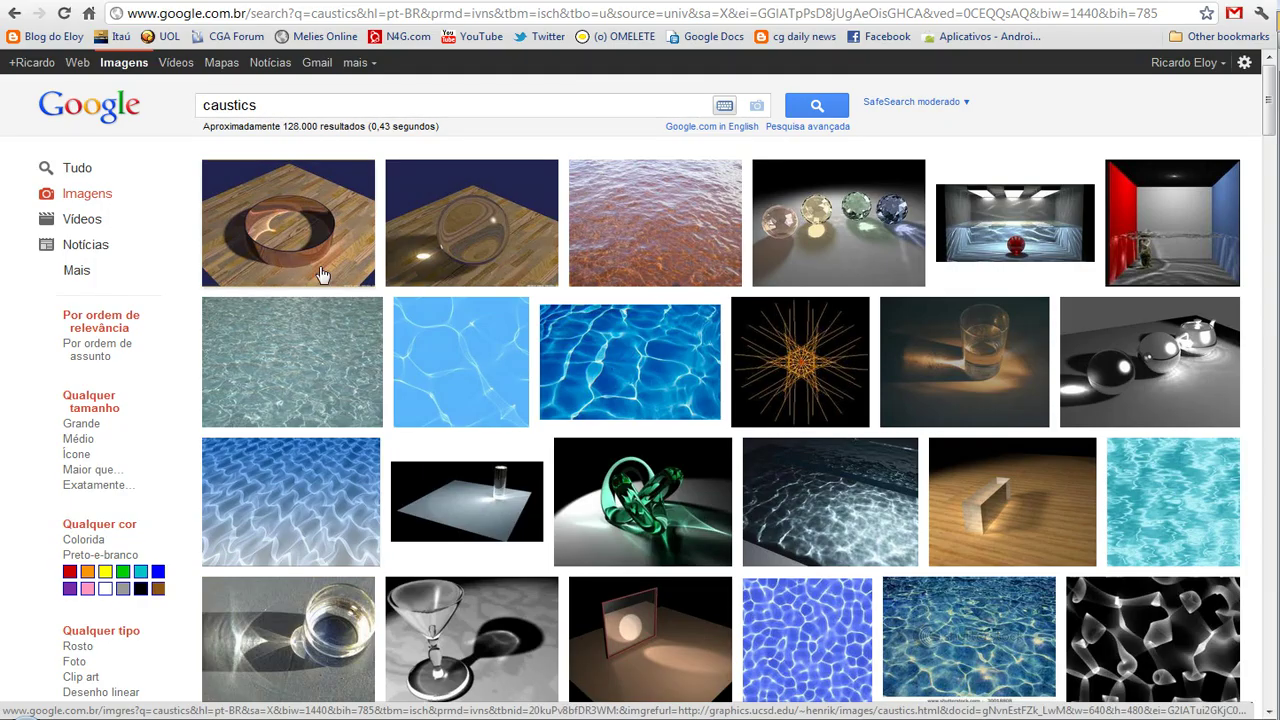
# Step: Return from the browser to 3ds Max's last Camera001 render of the red glass sphere
pyautogui.moveTo(831, 241)
pyautogui.moveTo(632, 262)
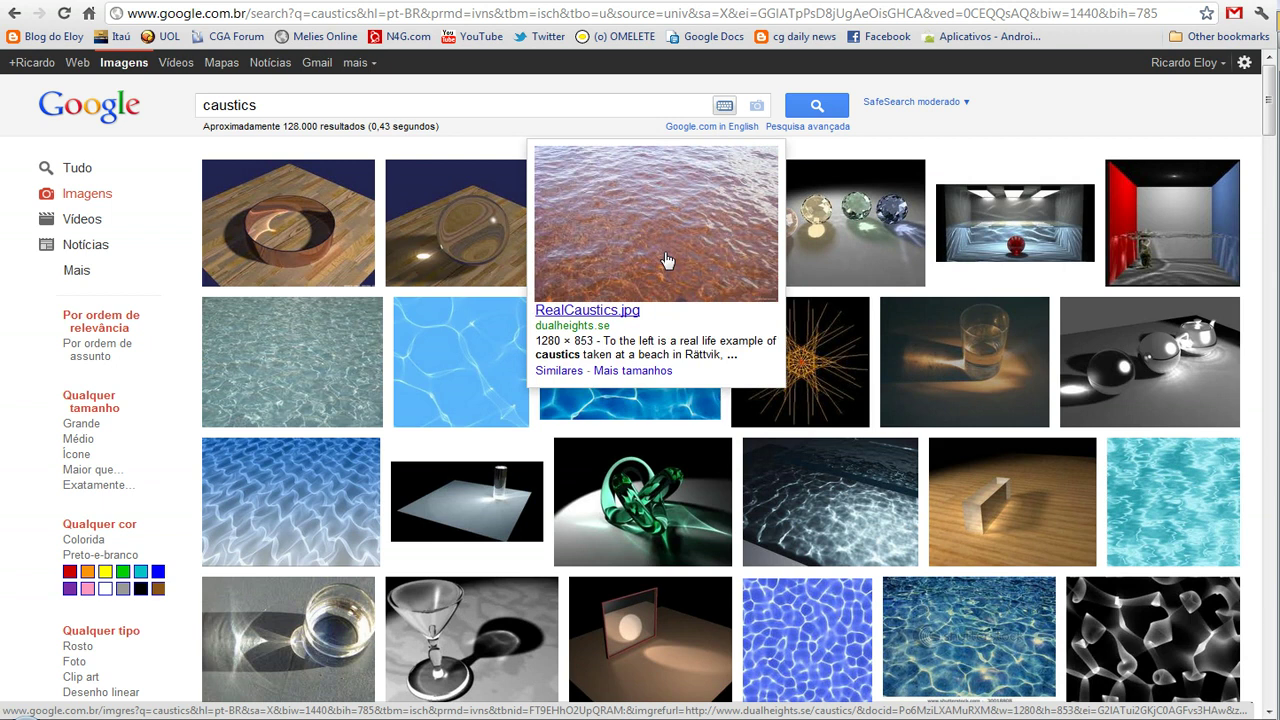
pyautogui.moveTo(541, 214)
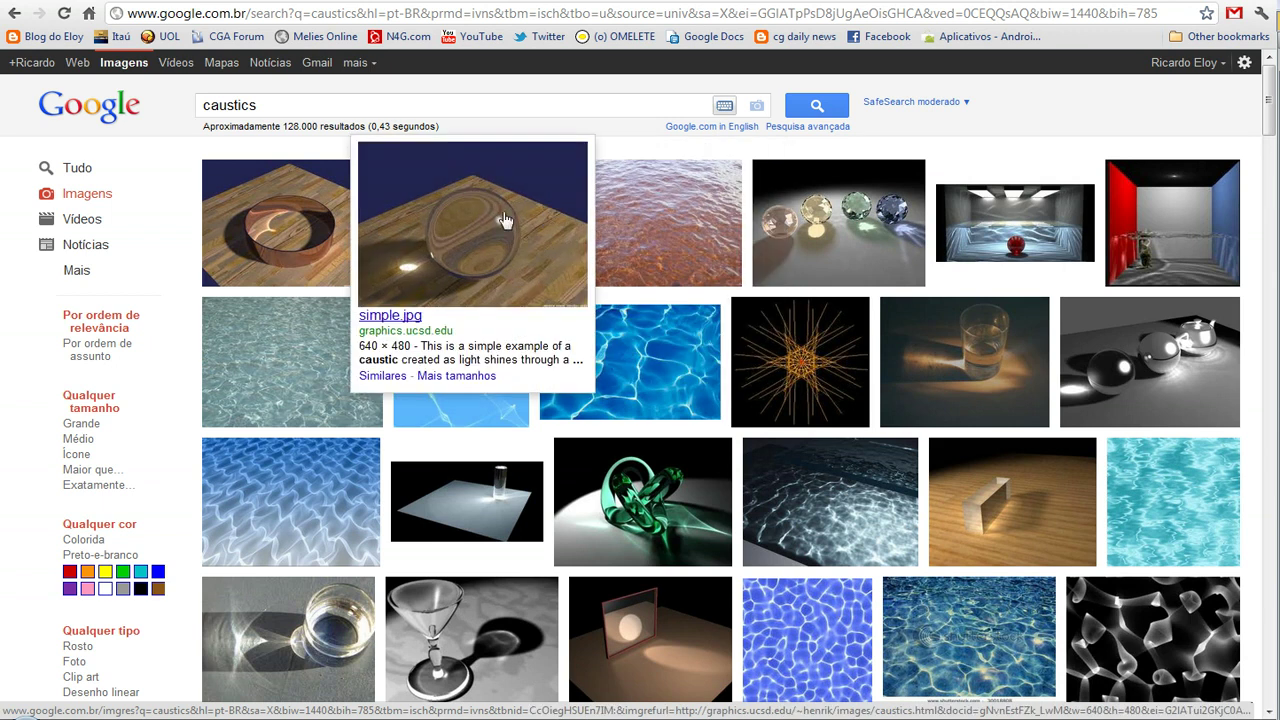
pyautogui.moveTo(322, 206)
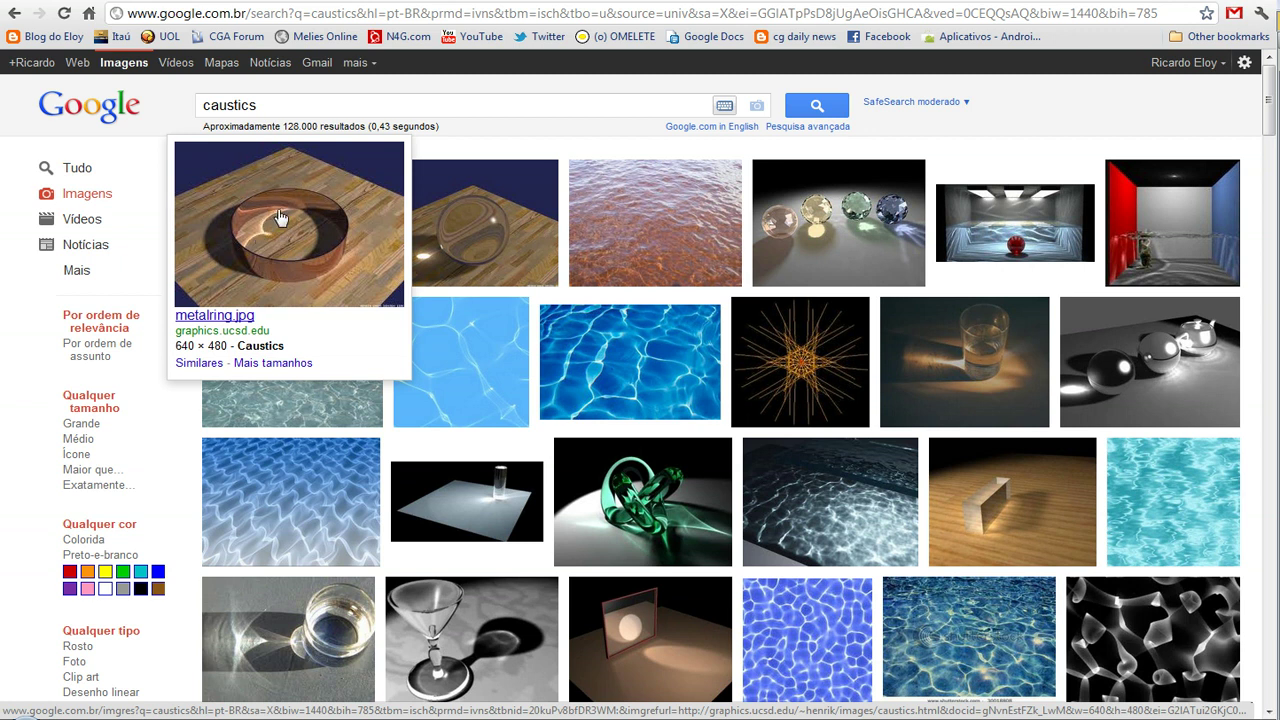
pyautogui.moveTo(487, 233)
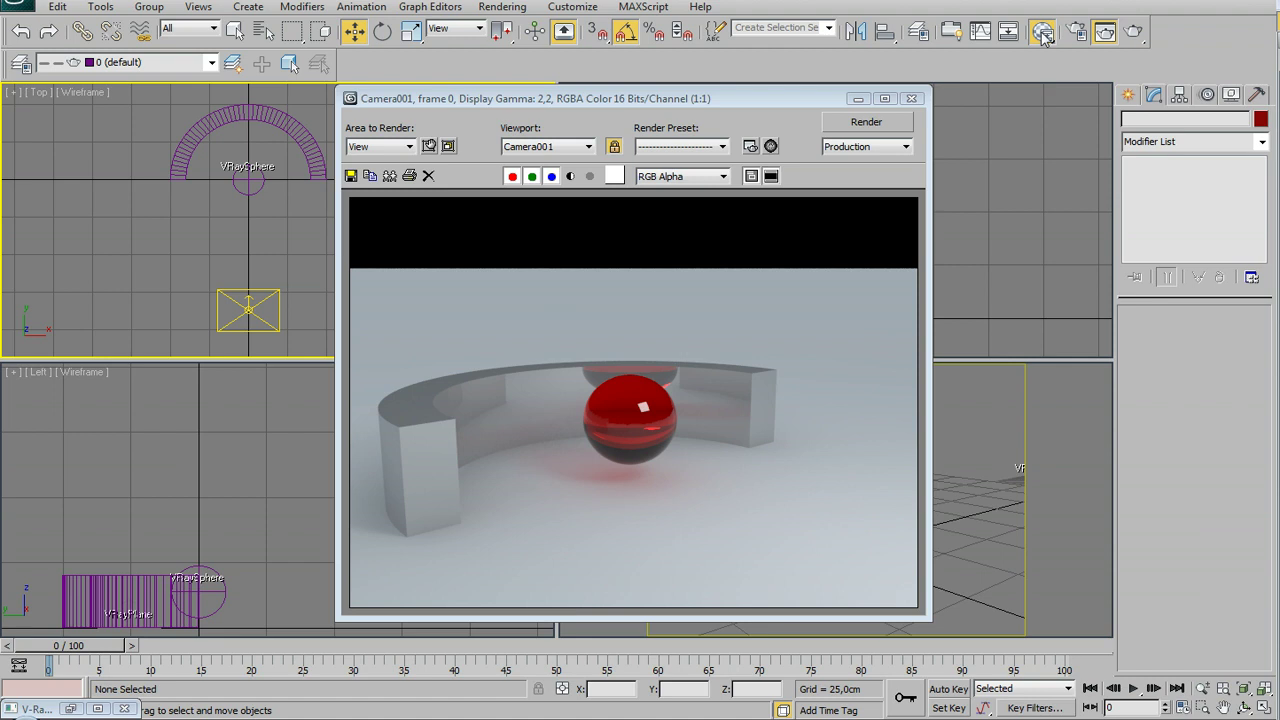
# Step: Turn on V-Ray Caustics in Render Setup and start a fresh Camera001 render
pyautogui.click(1075, 31)
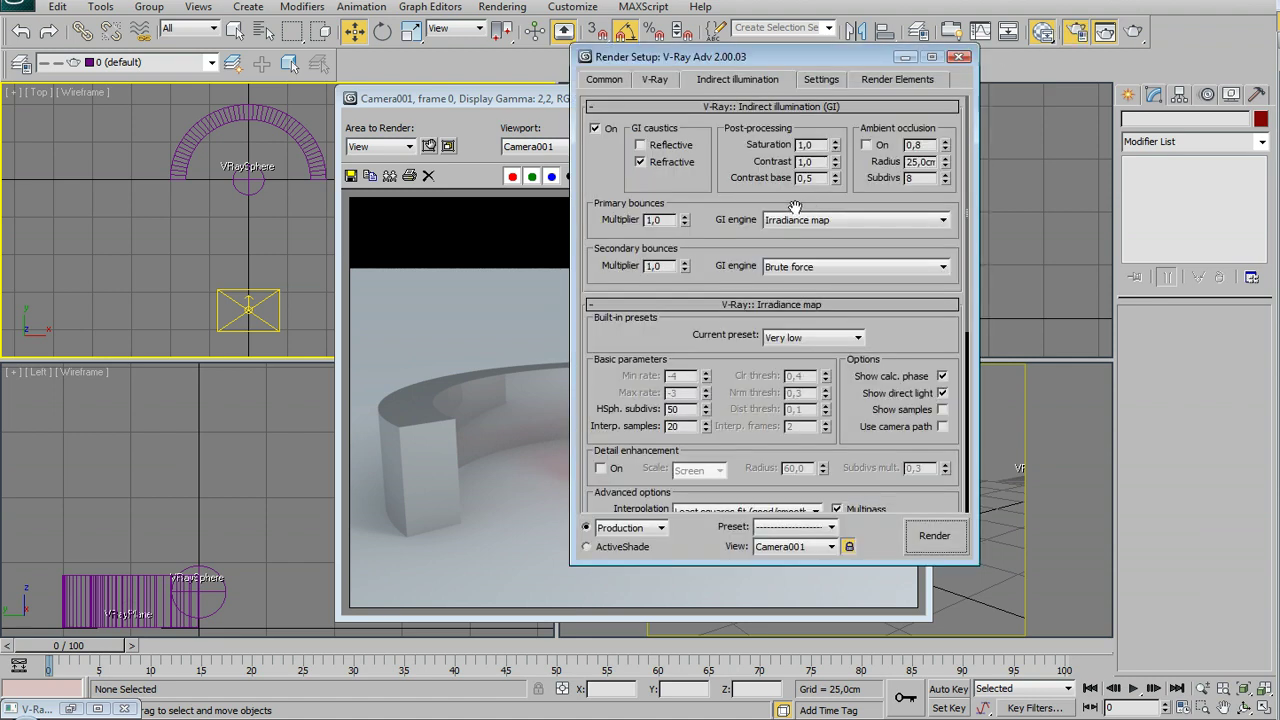
pyautogui.scroll(-6, 758, 429)
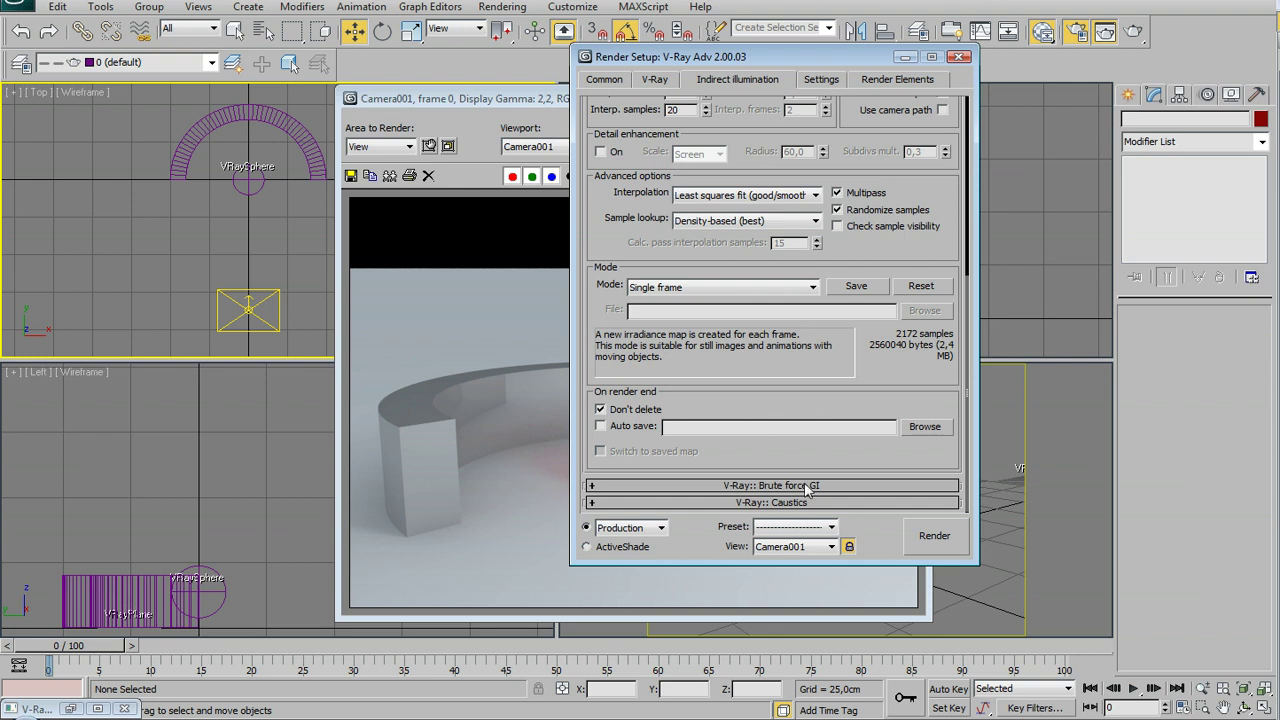
pyautogui.click(803, 503)
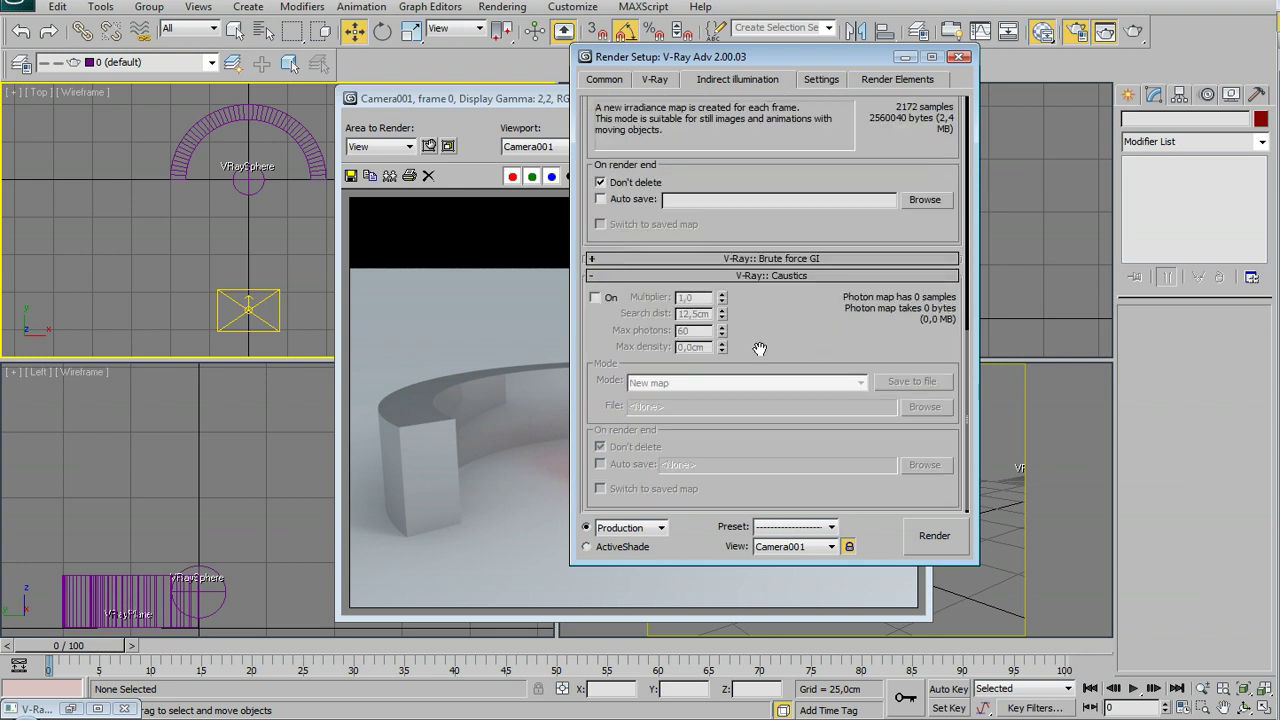
pyautogui.click(597, 299)
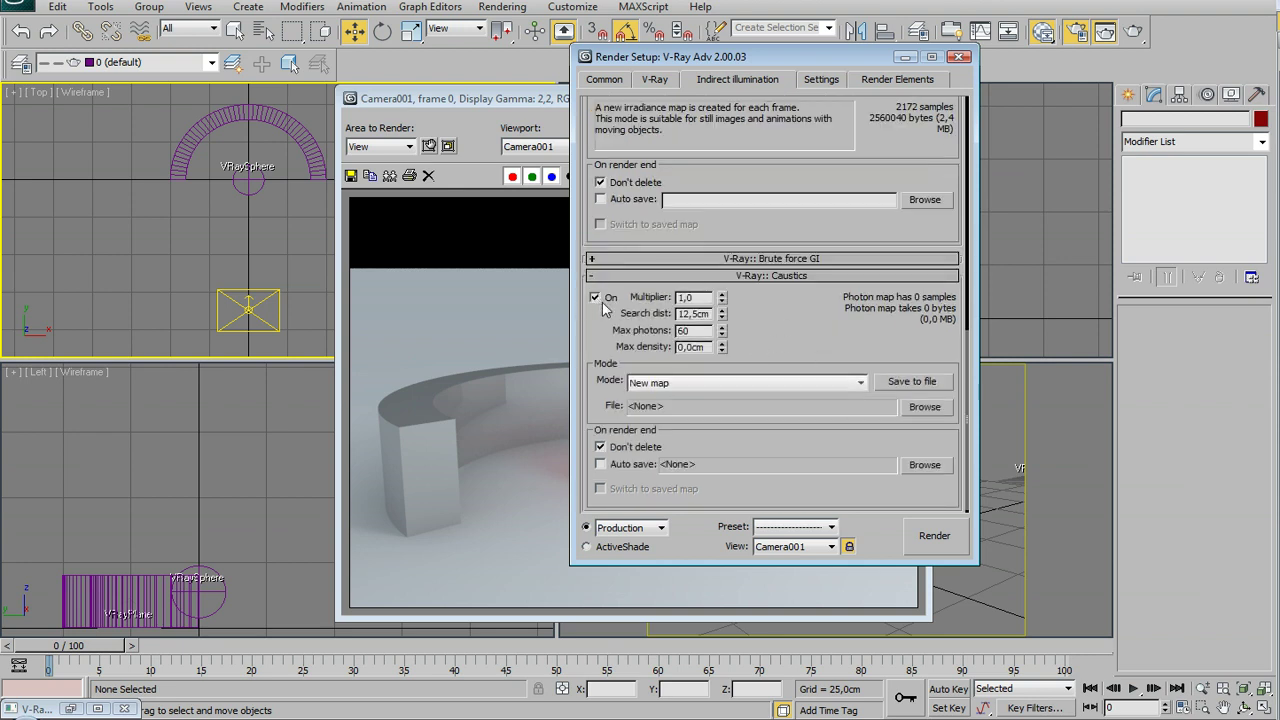
pyautogui.click(496, 306)
pyautogui.click(866, 121)
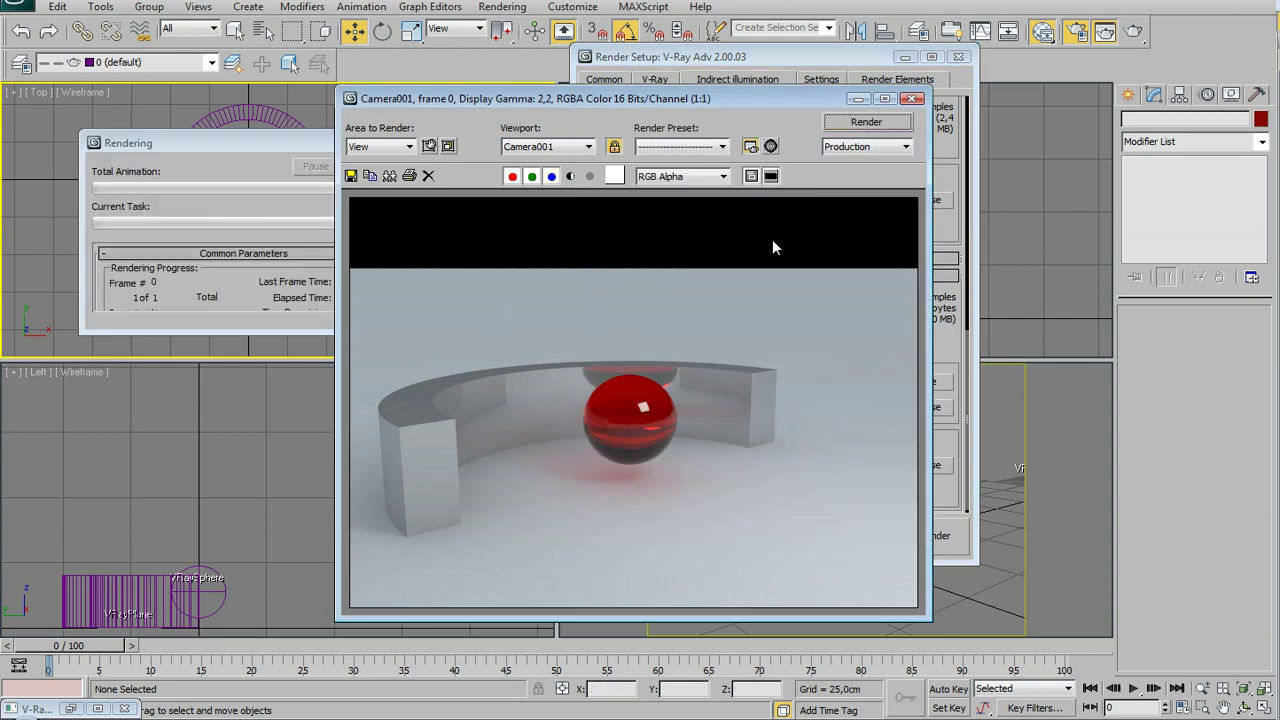
# Step: Let the caustics render finish, zoom in on the floor's red glow, then close the frame buffer
pyautogui.moveTo(270, 145); pyautogui.dragTo(202, 354)
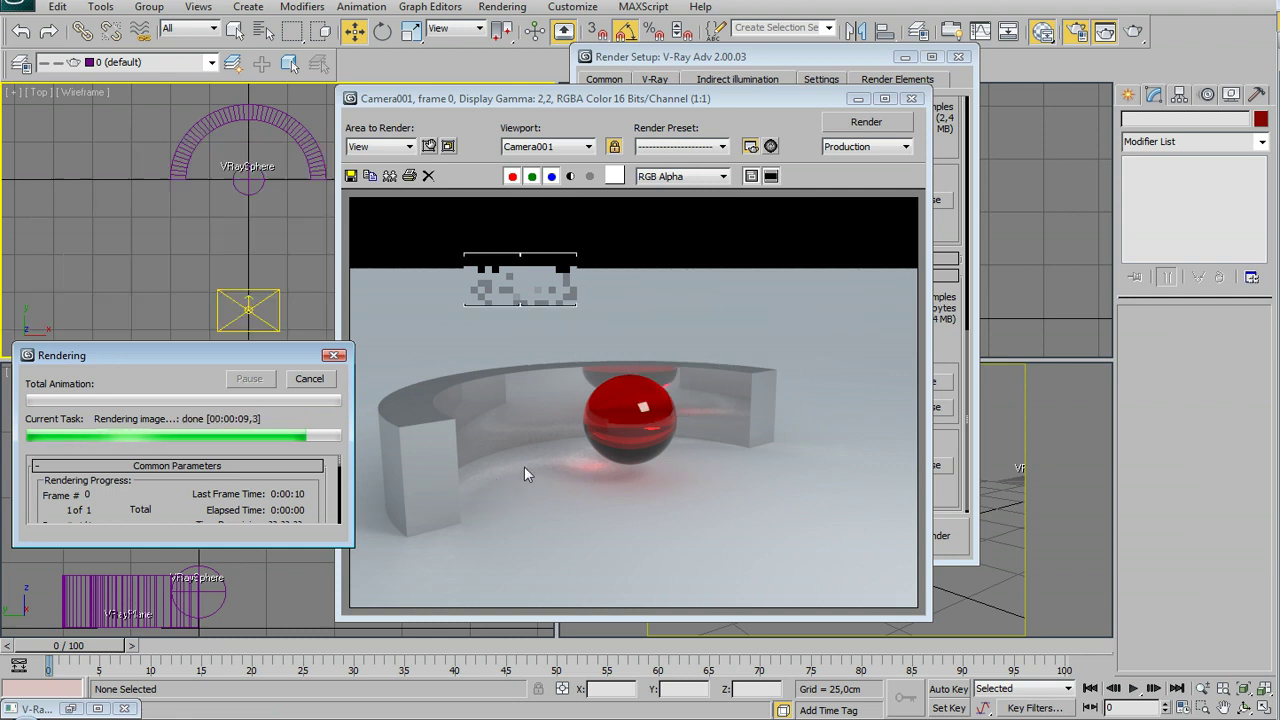
pyautogui.scroll(2, 527, 470)
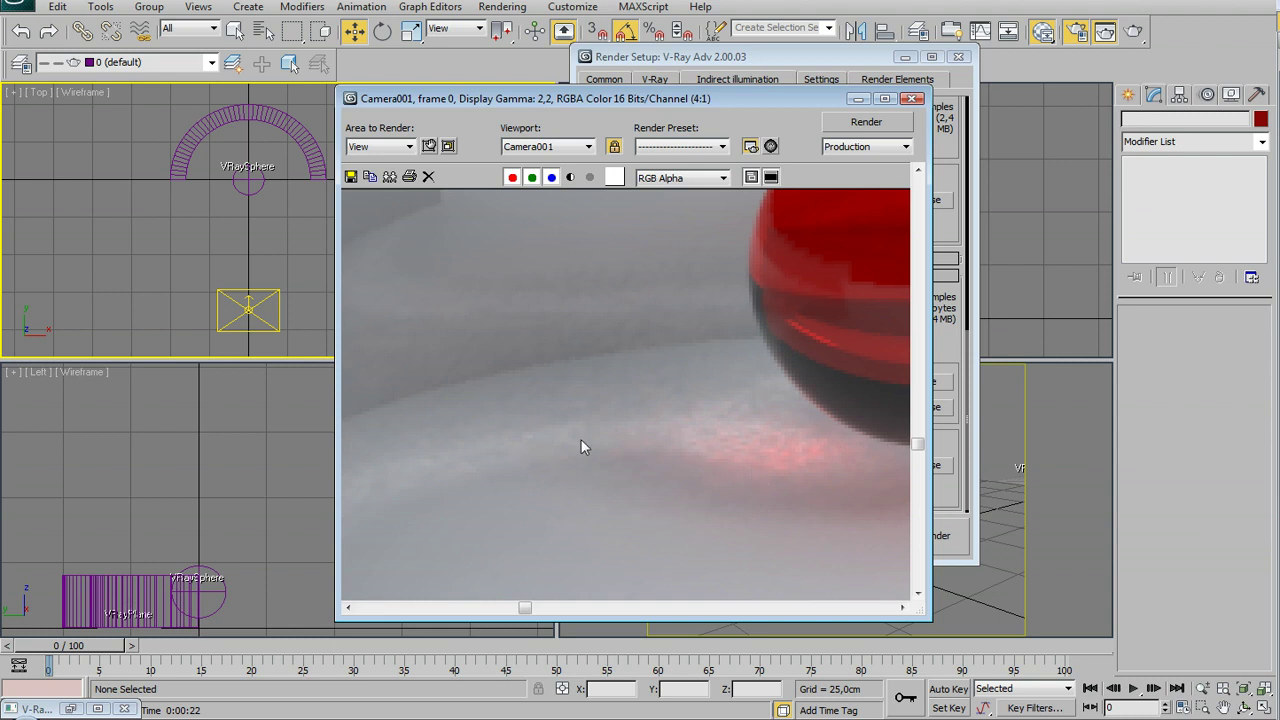
pyautogui.scroll(-1, 652, 457)
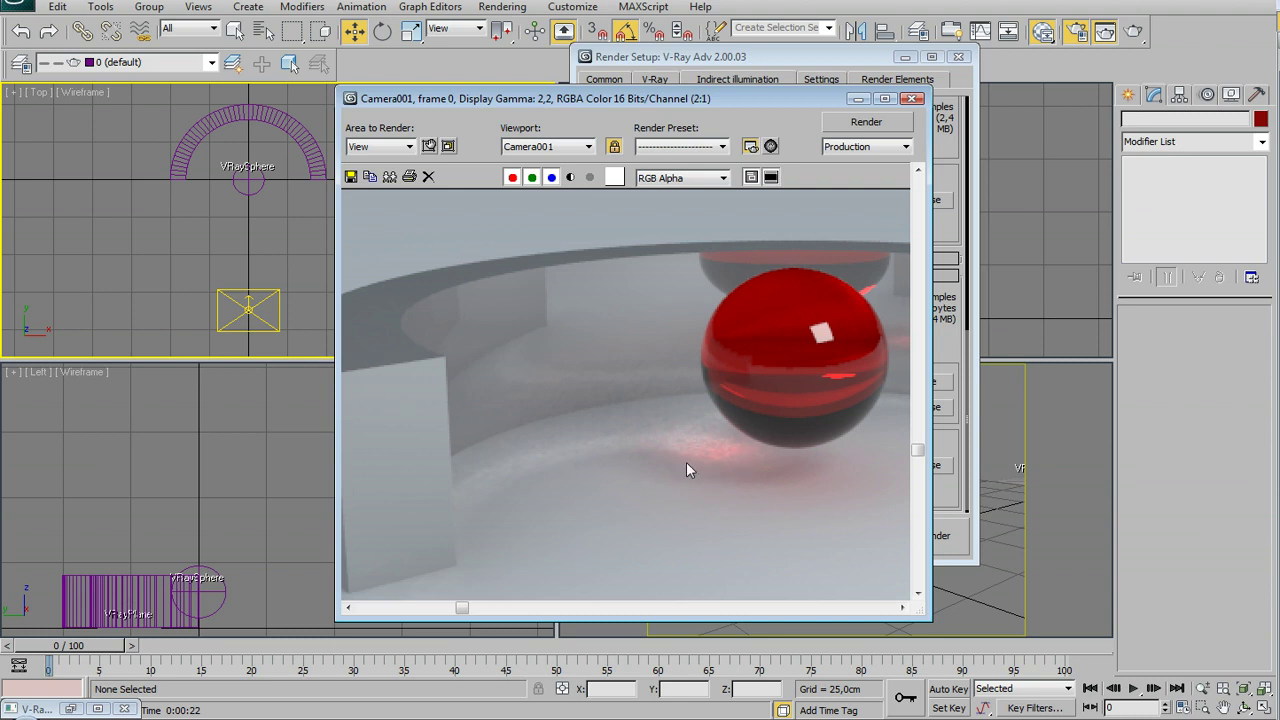
pyautogui.scroll(-1, 687, 464)
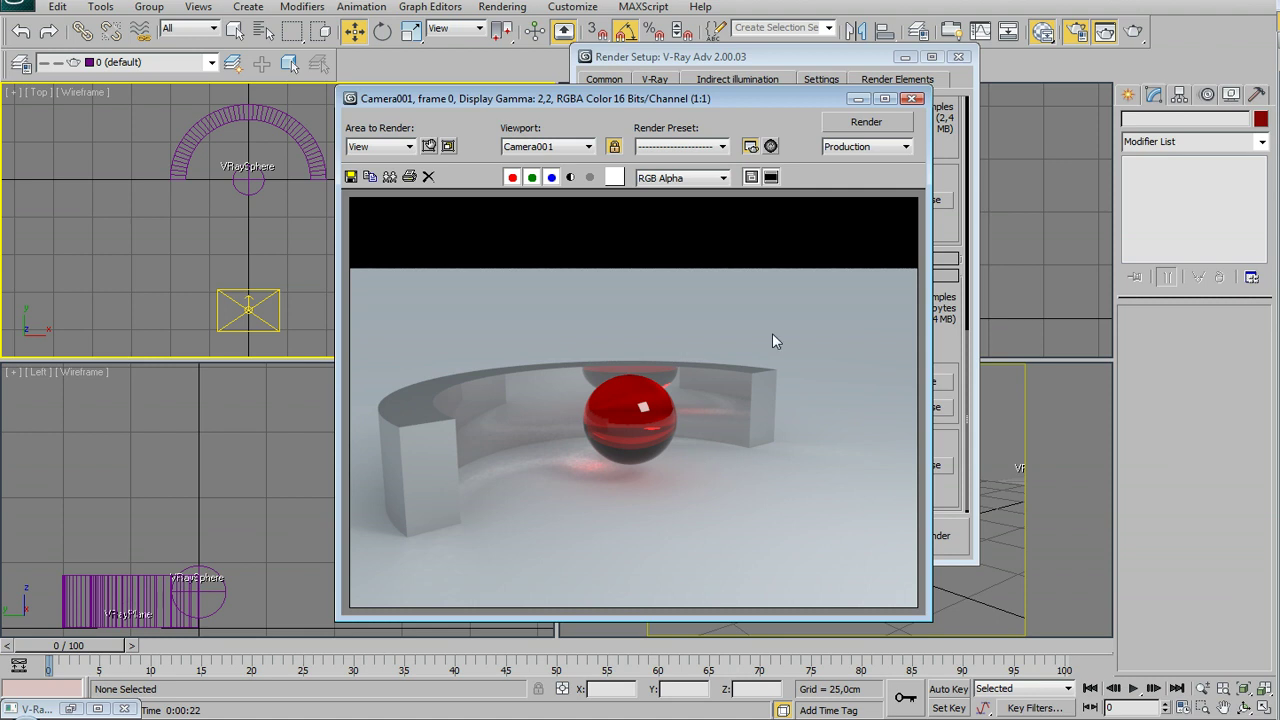
pyautogui.click(912, 98)
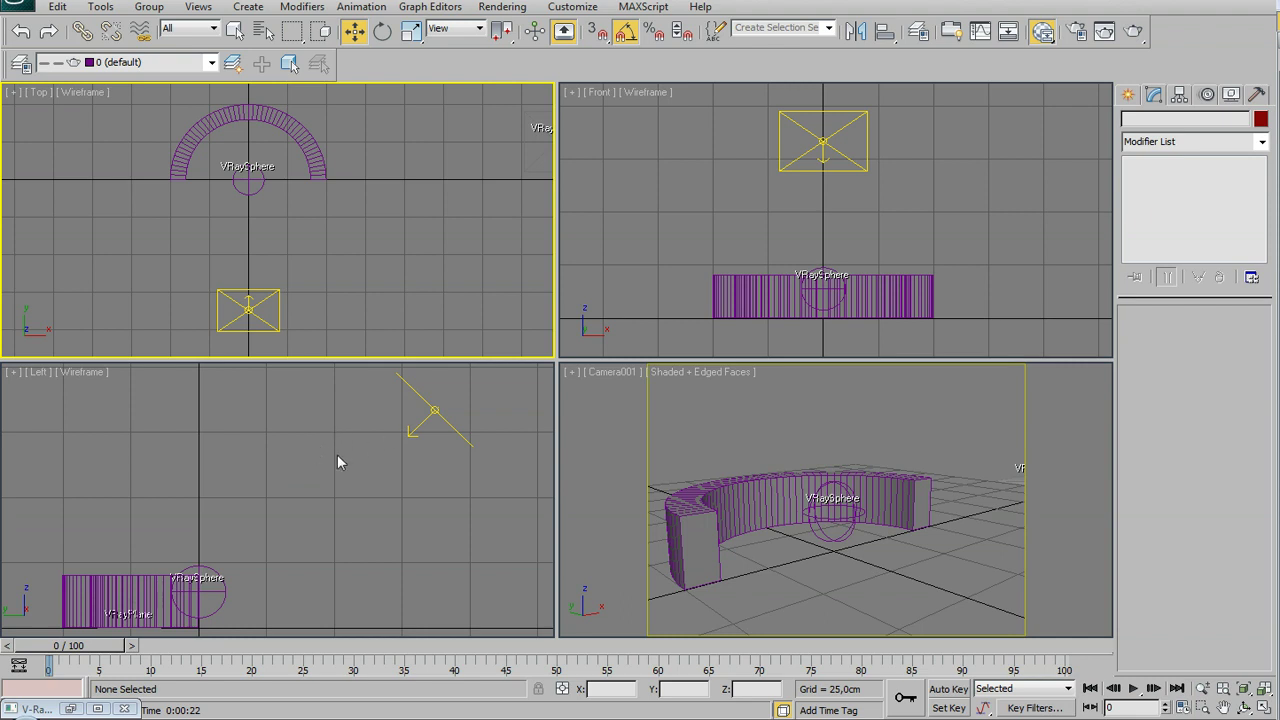
# Step: Uncheck Generate caustics in VRayLight001's V-Ray properties and re-render the camera view
pyautogui.click(437, 413)
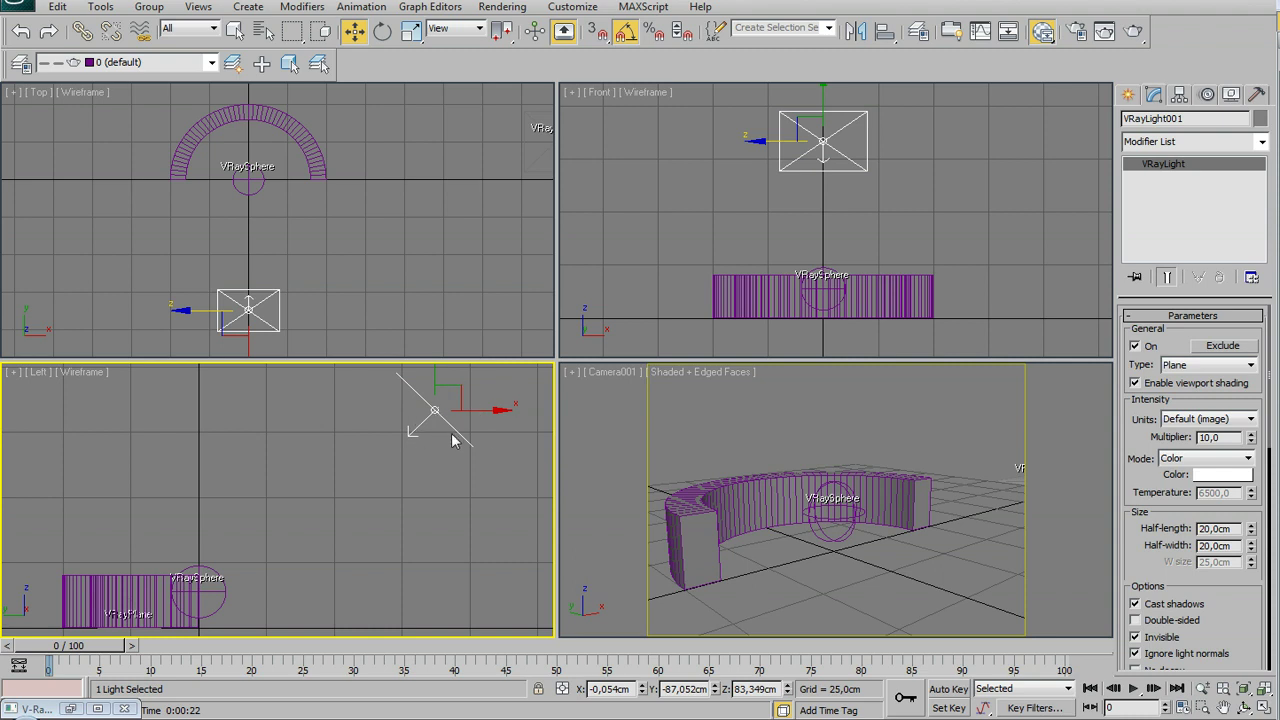
pyautogui.rightClick(425, 420)
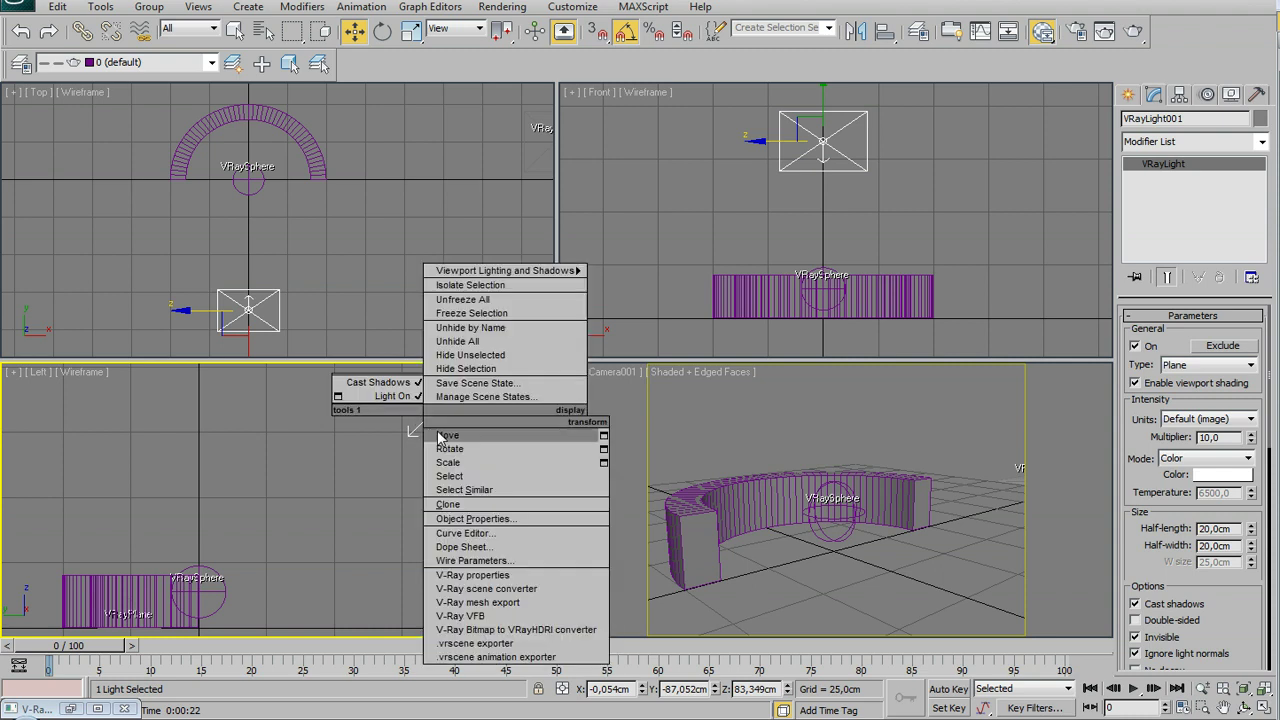
pyautogui.click(472, 575)
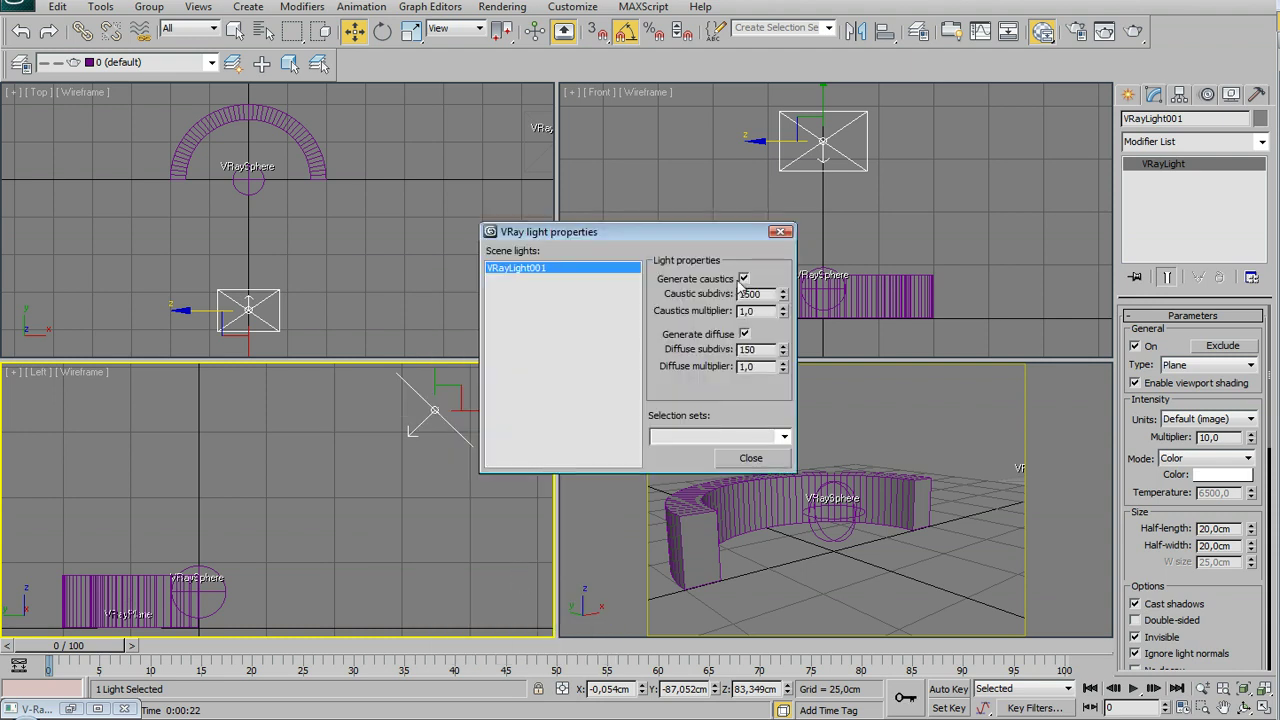
pyautogui.click(743, 279)
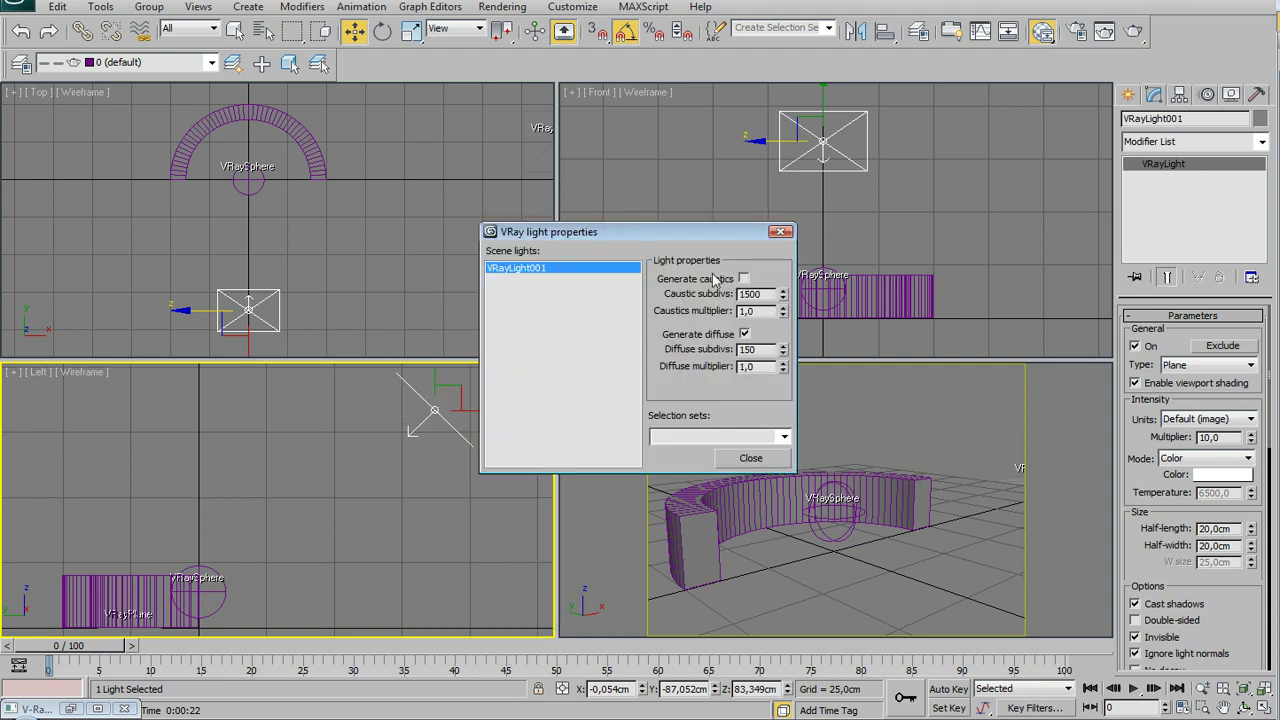
pyautogui.click(751, 458)
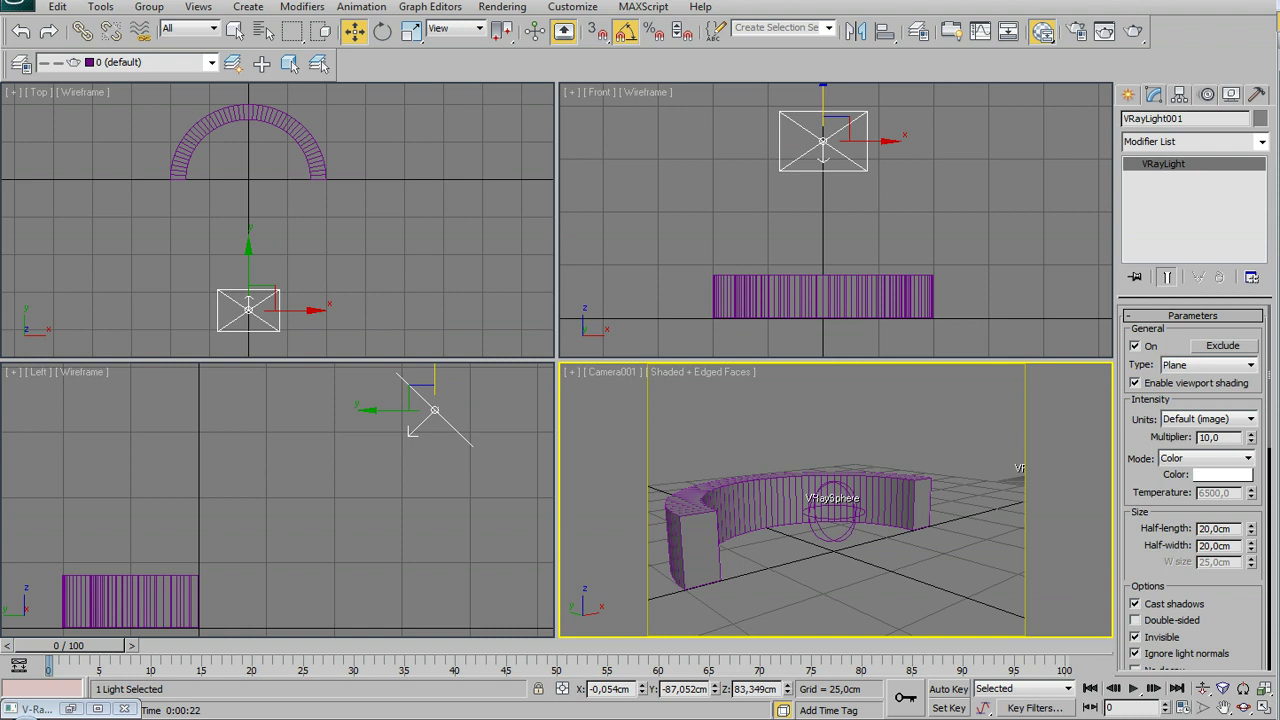
pyautogui.click(1133, 31)
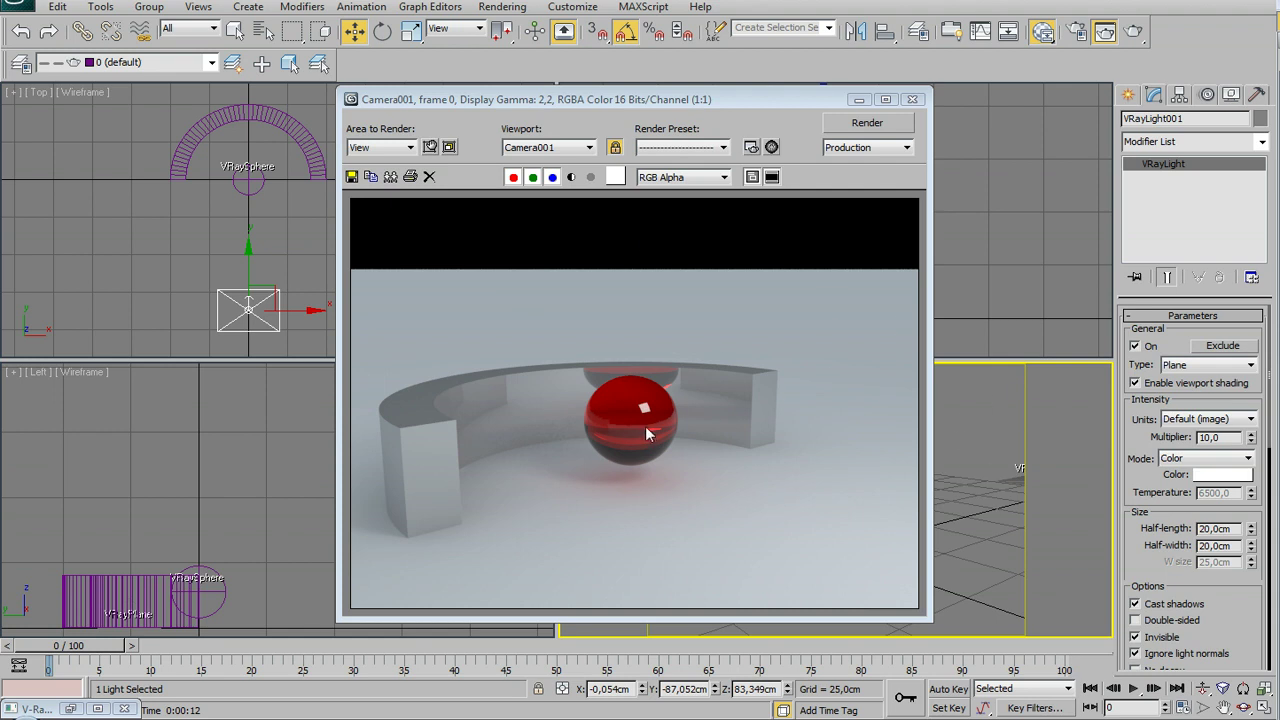
# Step: Check Render Setup's V-Ray tab, close the render windows, and deselect the light
pyautogui.click(1070, 35)
pyautogui.click(655, 80)
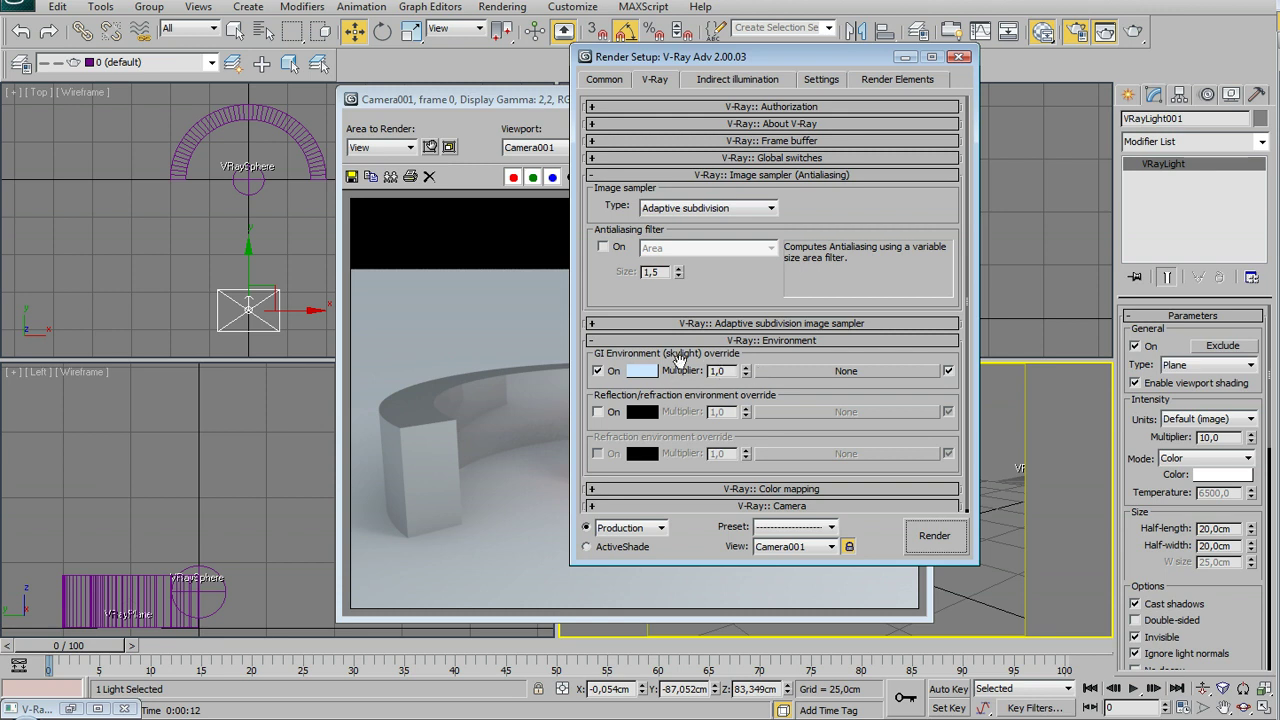
pyautogui.click(958, 58)
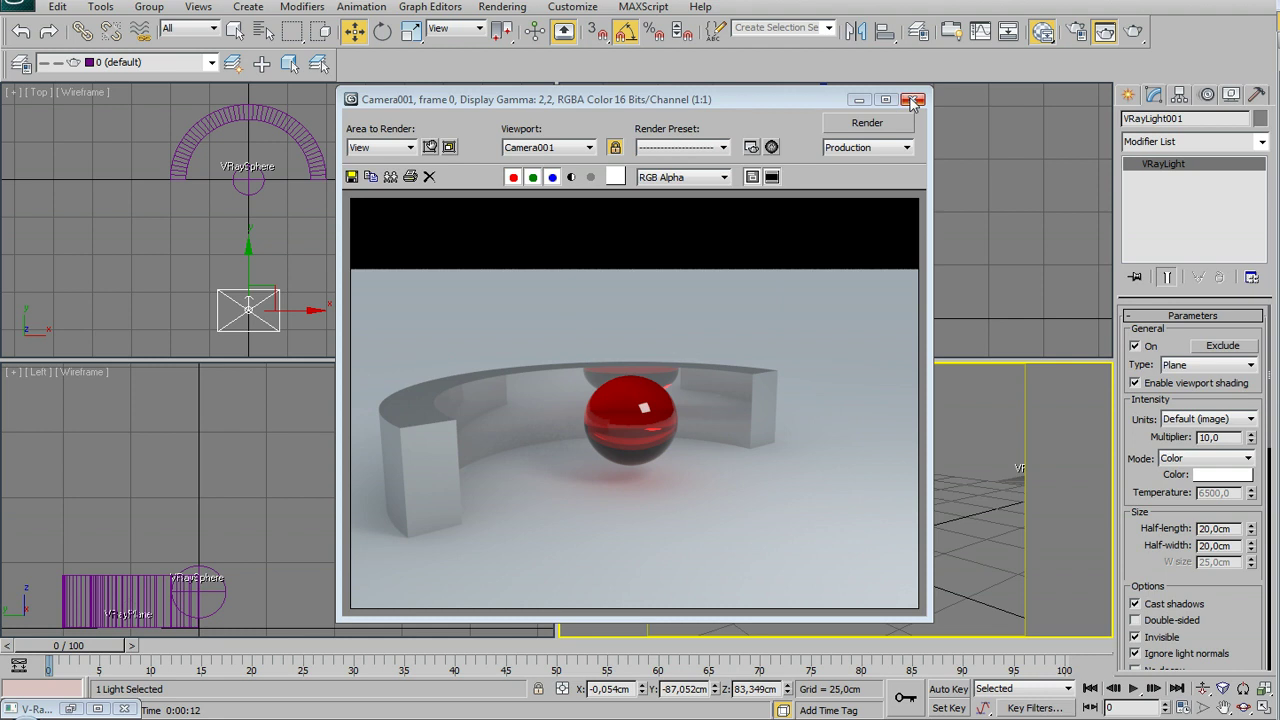
pyautogui.click(913, 100)
pyautogui.click(372, 476)
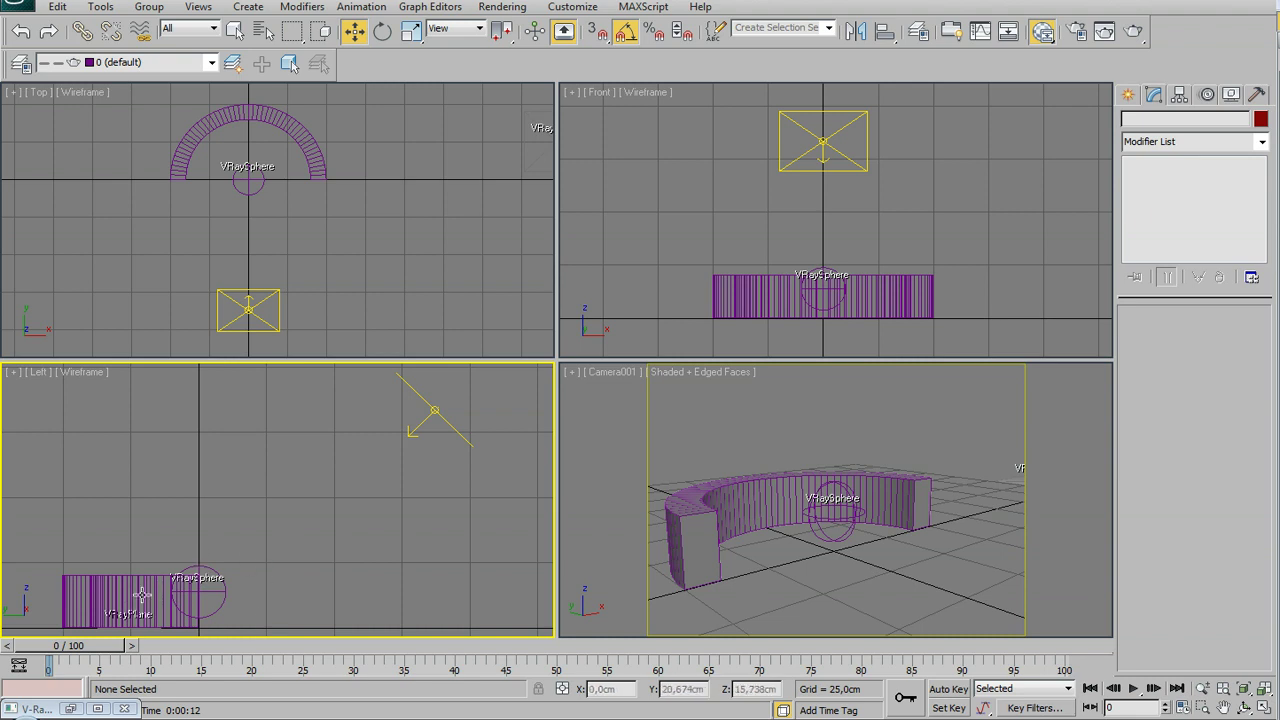
# Step: Create a standard Target Spot in the maximized Left view, high above and aimed at the sphere
pyautogui.click(1128, 97)
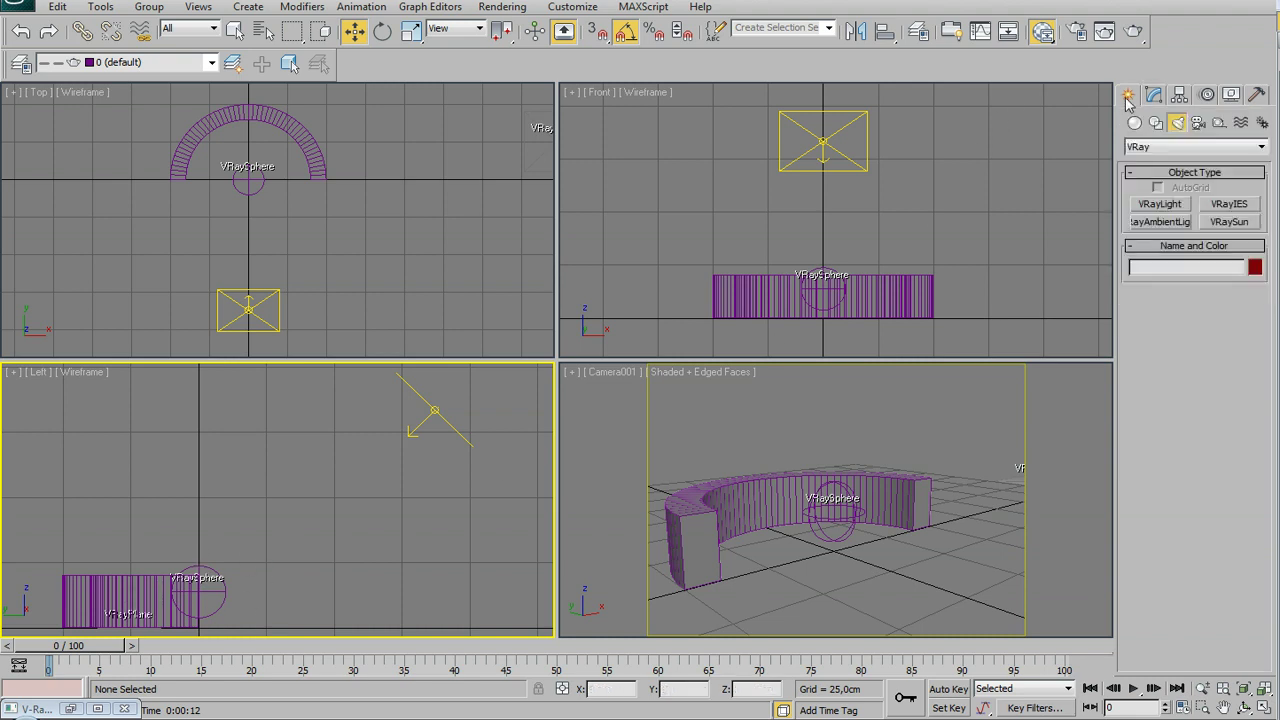
pyautogui.click(1162, 147)
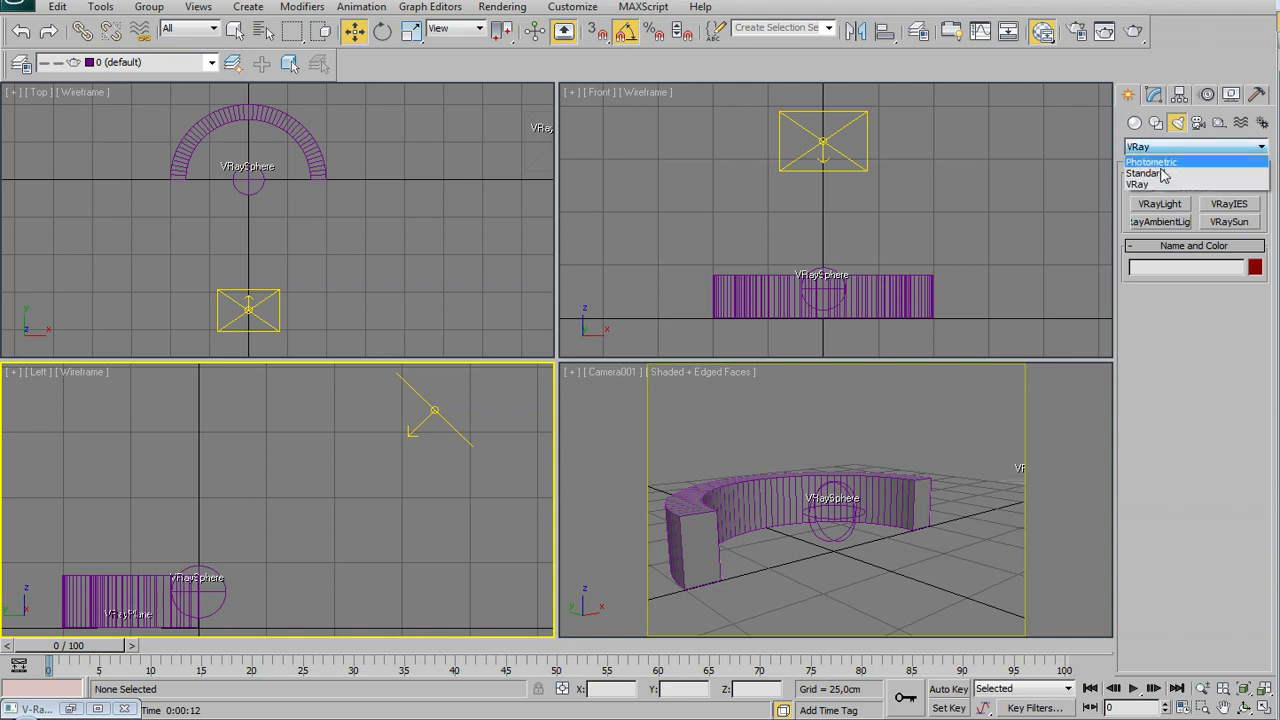
pyautogui.click(1160, 174)
pyautogui.click(1161, 204)
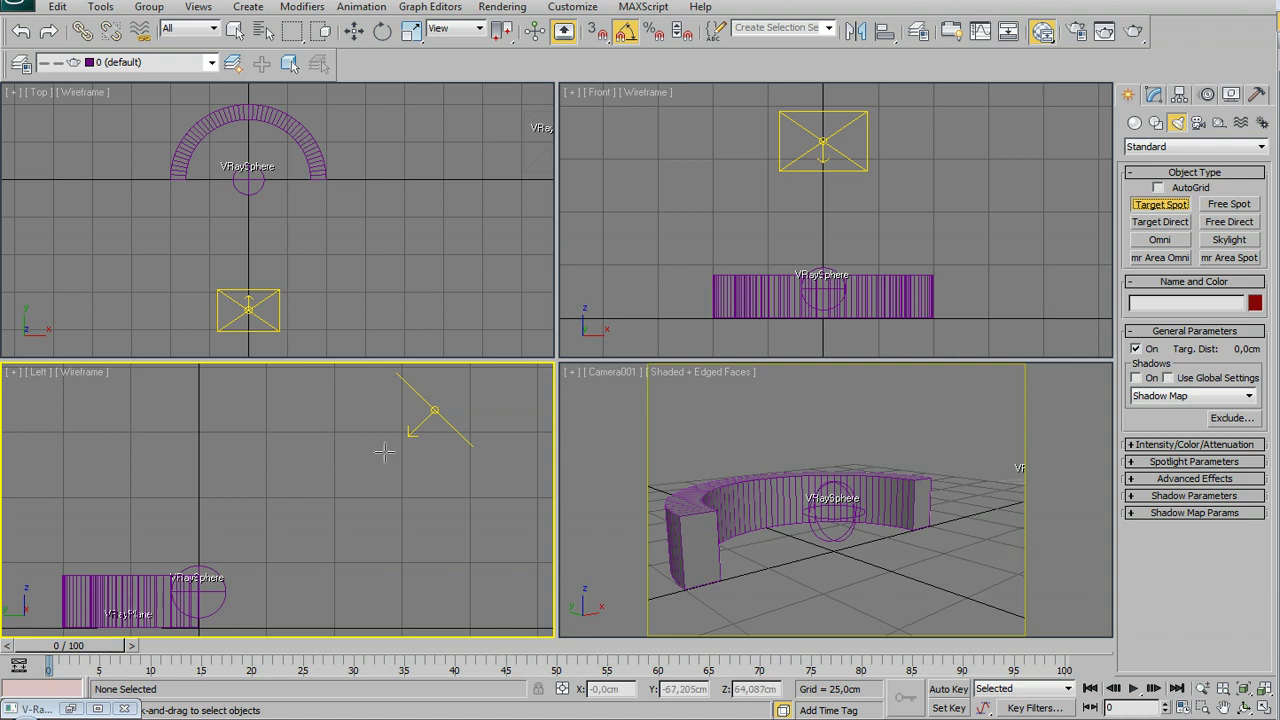
pyautogui.click(1265, 707)
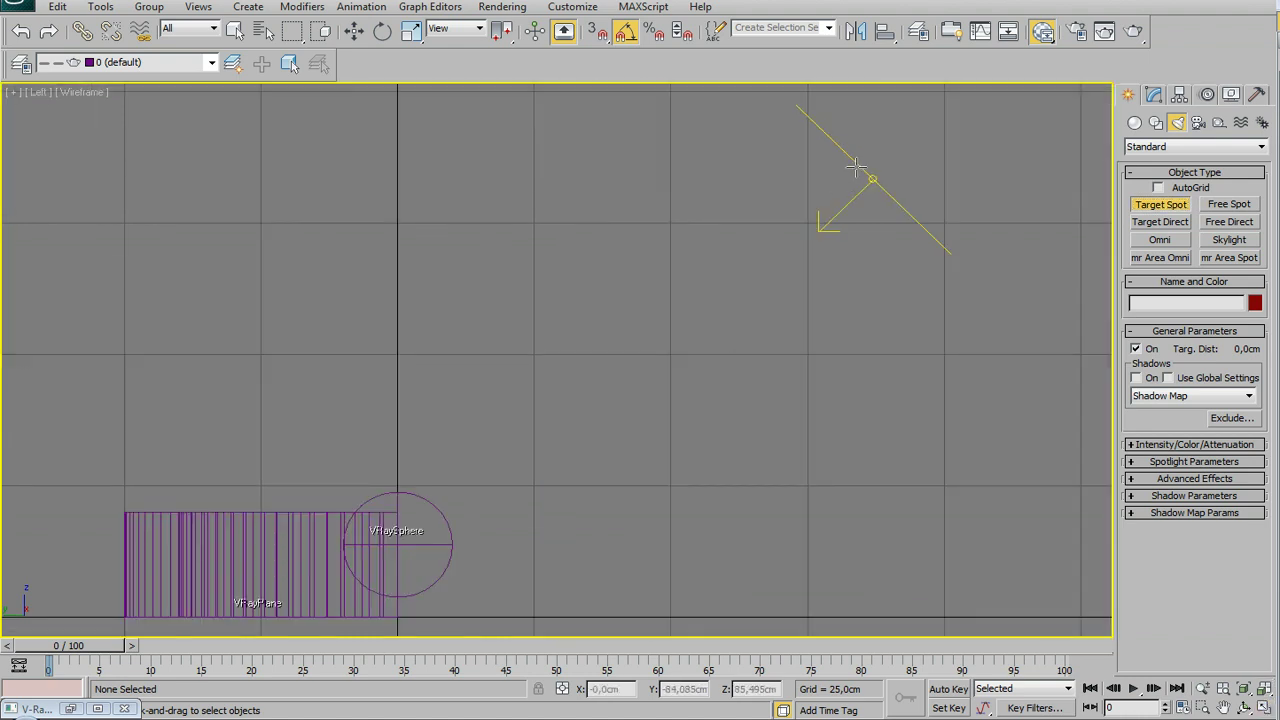
pyautogui.moveTo(850, 168); pyautogui.dragTo(242, 612)
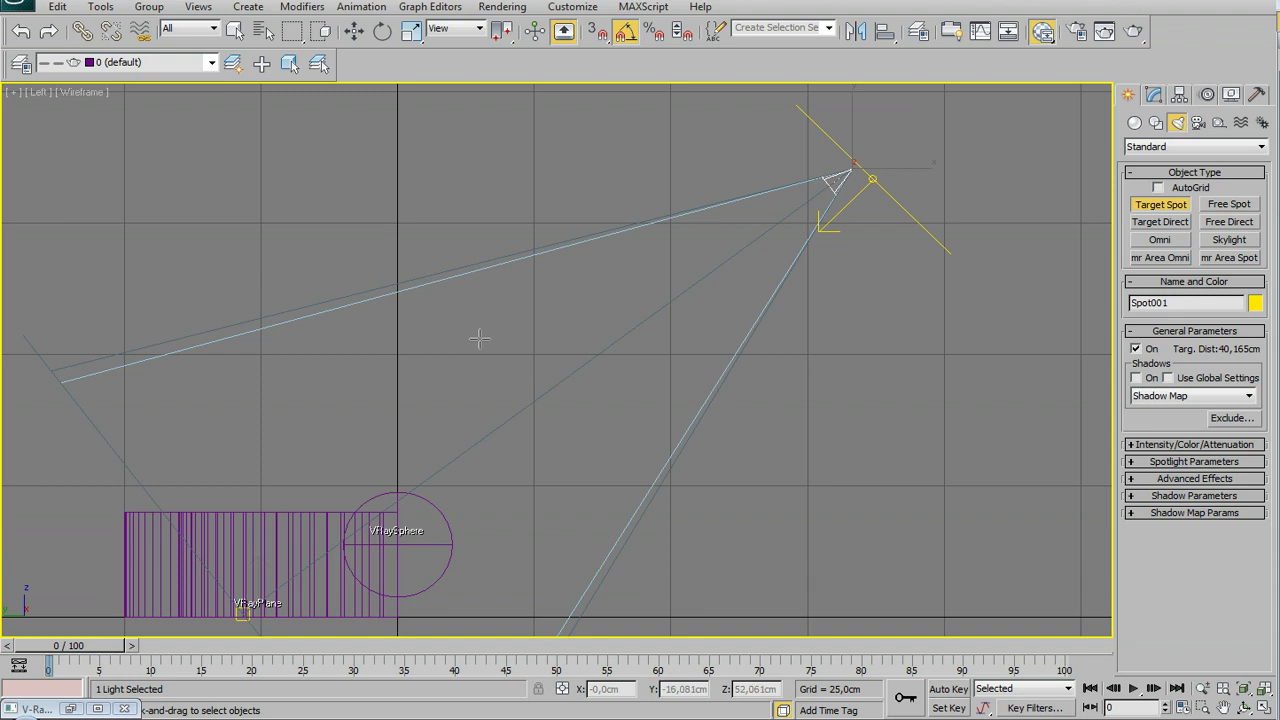
# Step: Filter selection to Lights and move the spotlight's target toward the sphere
pyautogui.click(208, 36)
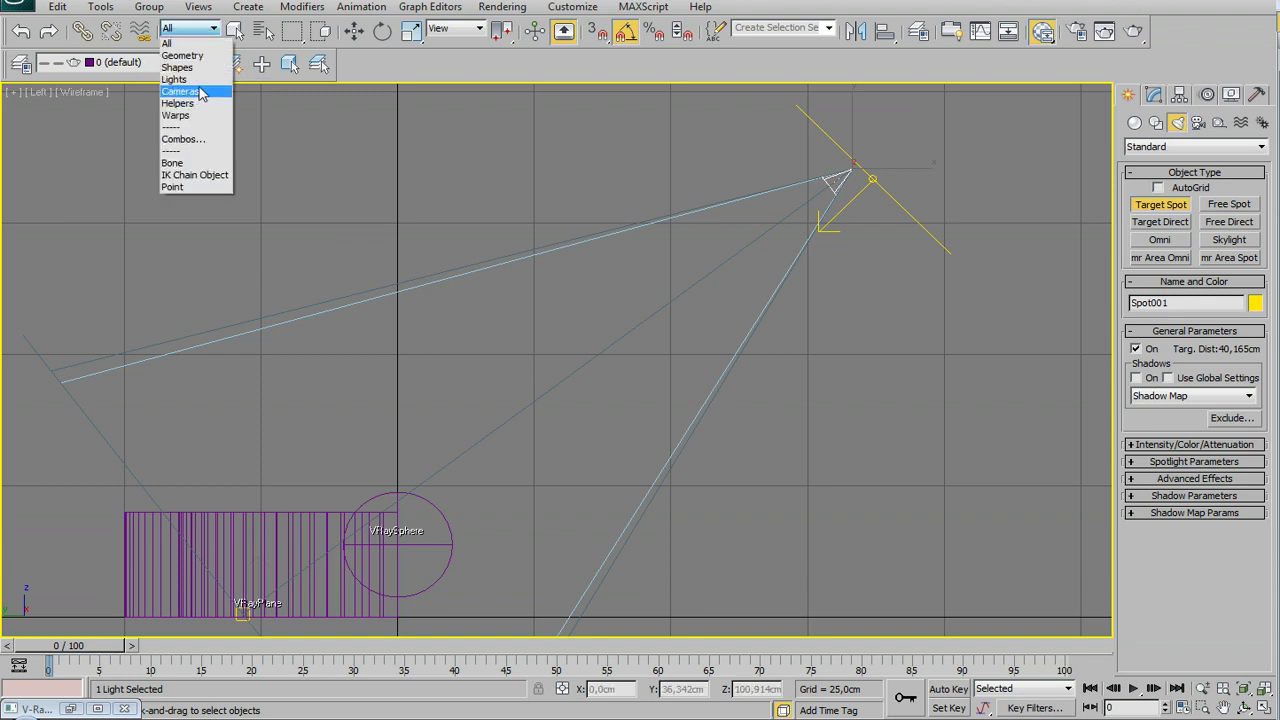
pyautogui.click(185, 75)
pyautogui.press('w')
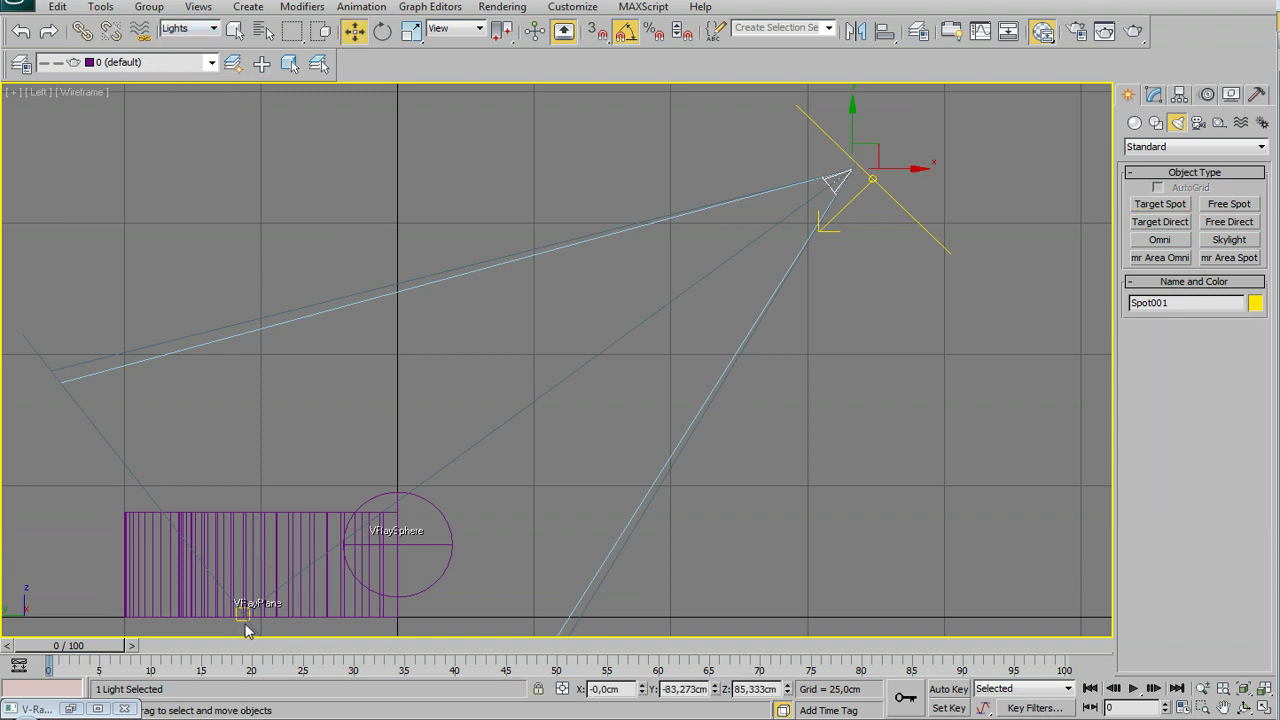
pyautogui.click(246, 622)
pyautogui.moveTo(586, 369); pyautogui.dragTo(566, 373)
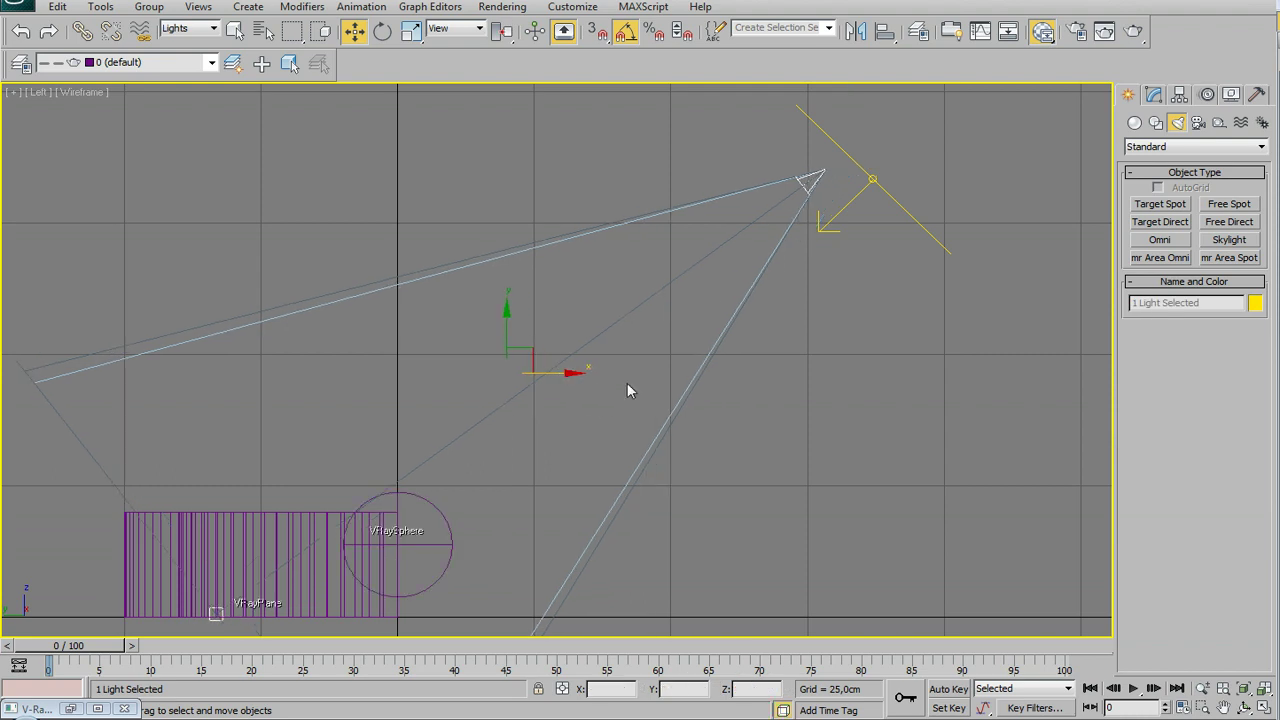
# Step: Narrow Spot001's cone to hotspot 22.5 and falloff 24.5
pyautogui.click(819, 178)
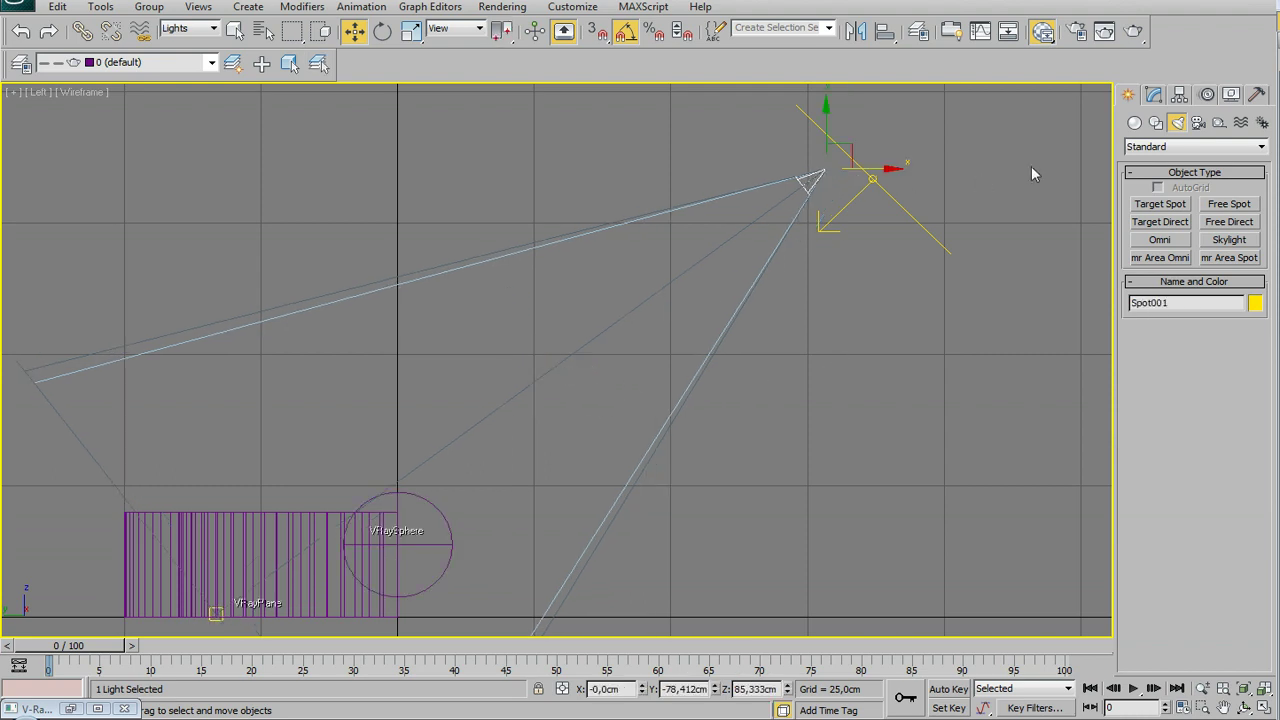
pyautogui.click(1154, 95)
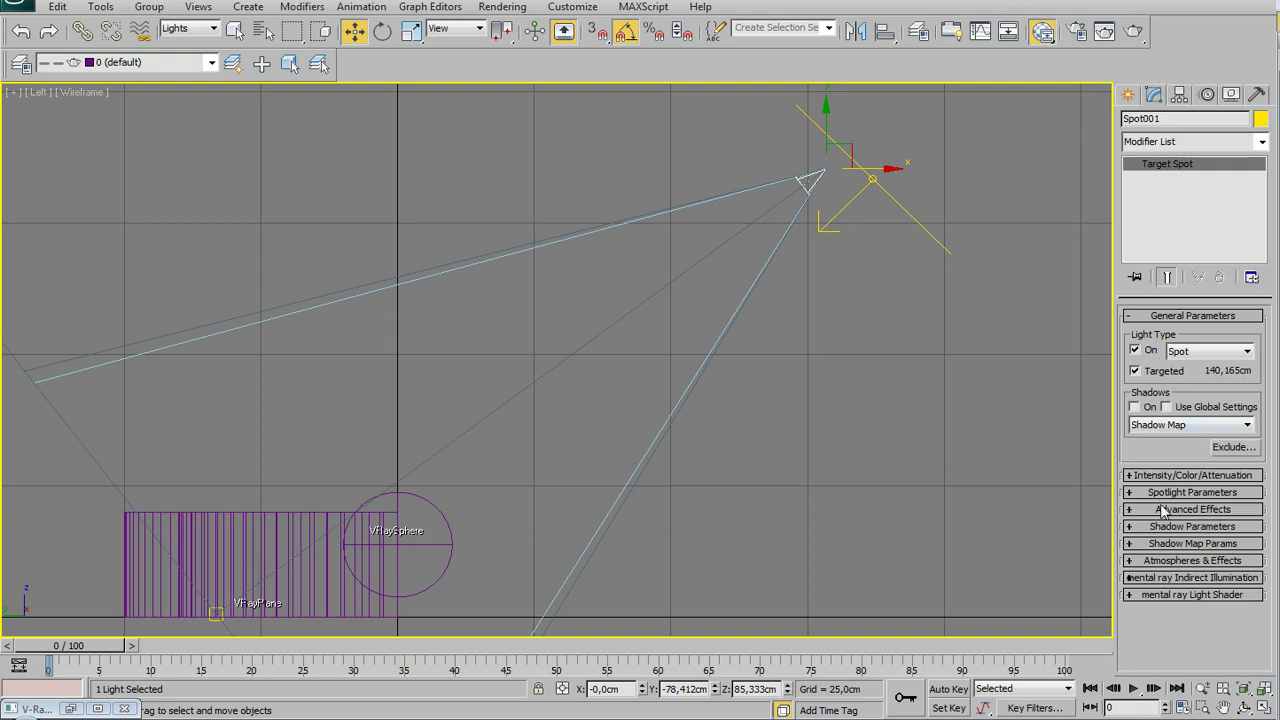
pyautogui.click(1183, 493)
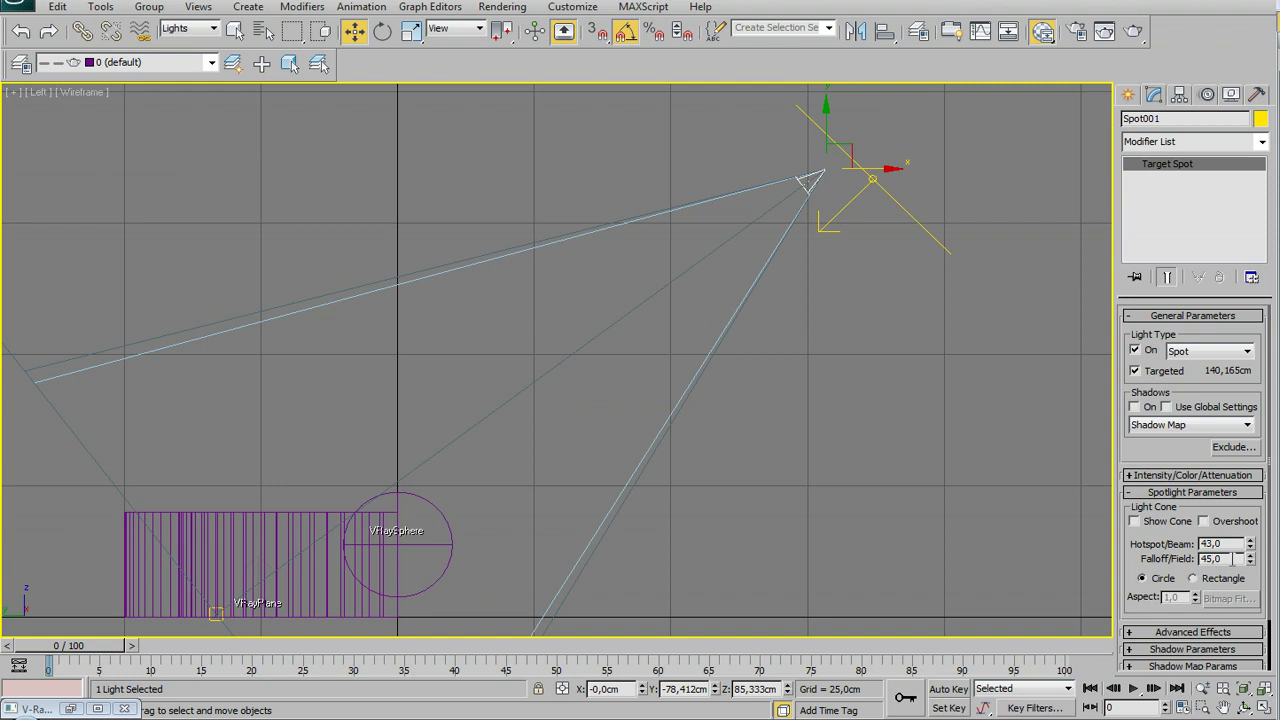
pyautogui.click(1250, 562)
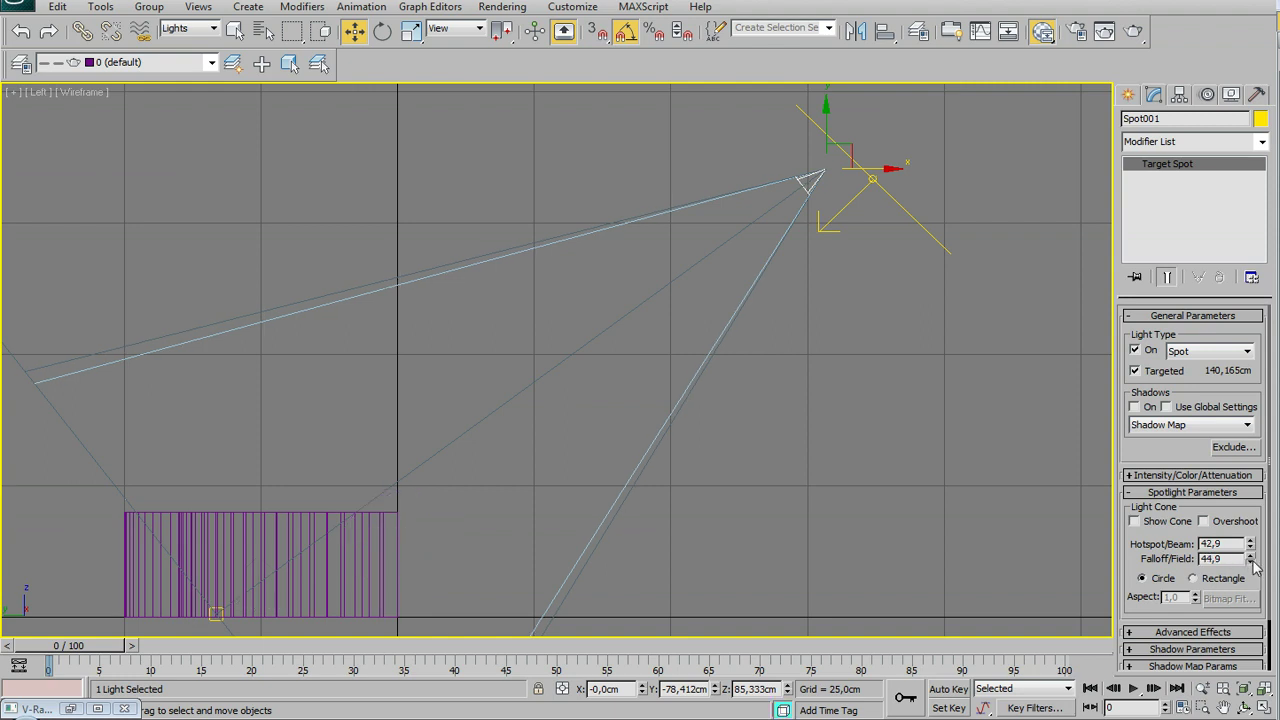
pyautogui.moveTo(1253, 562); pyautogui.dragTo(1278, 667)
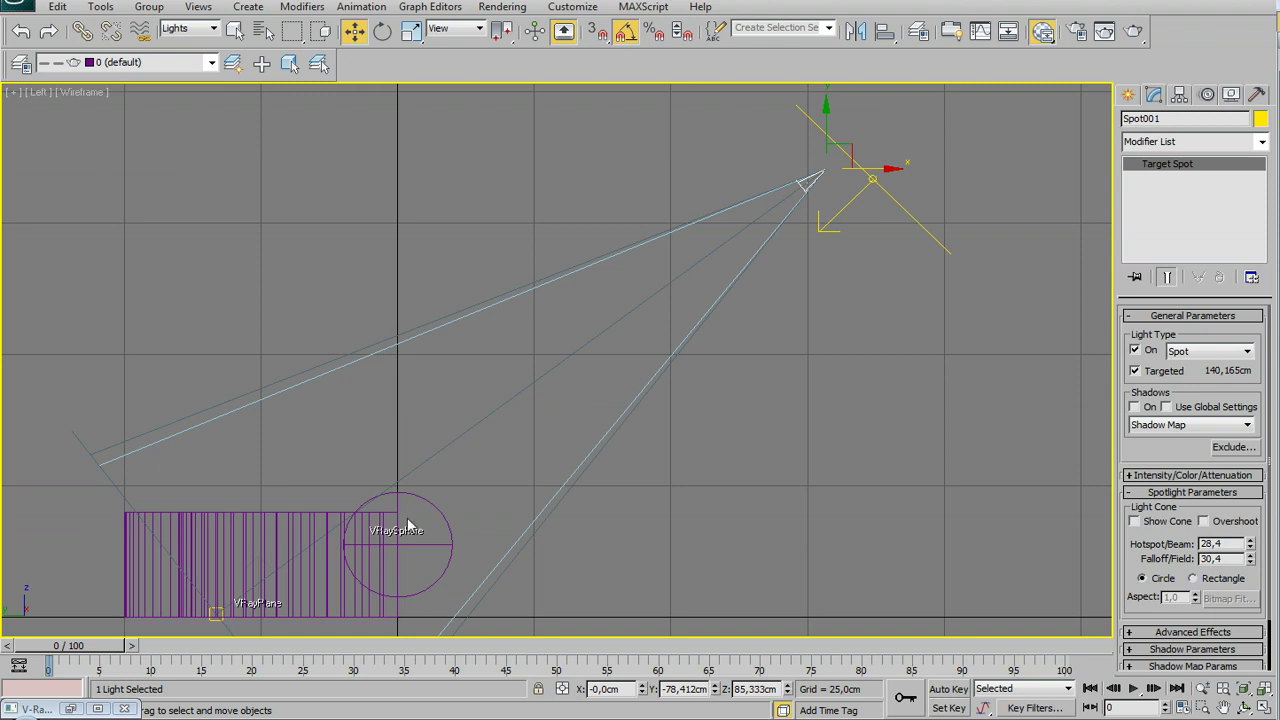
pyautogui.moveTo(1250, 559)
pyautogui.mouseDown()
pyautogui.moveTo(1264, 597)
pyautogui.moveTo(1260, 582)
pyautogui.mouseUp()
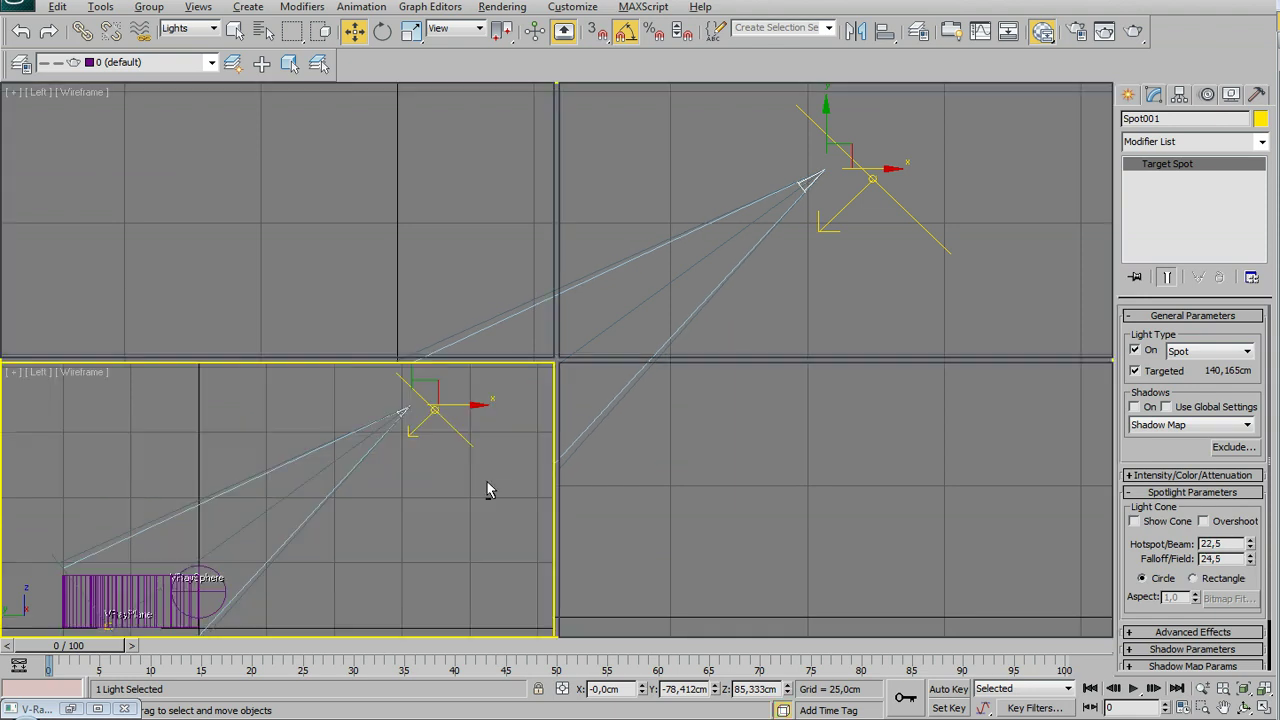
# Step: Restore the four viewports and widen Spot001's cone to hotspot 48.3, falloff 50.3
pyautogui.hotkey('alt', 'w')
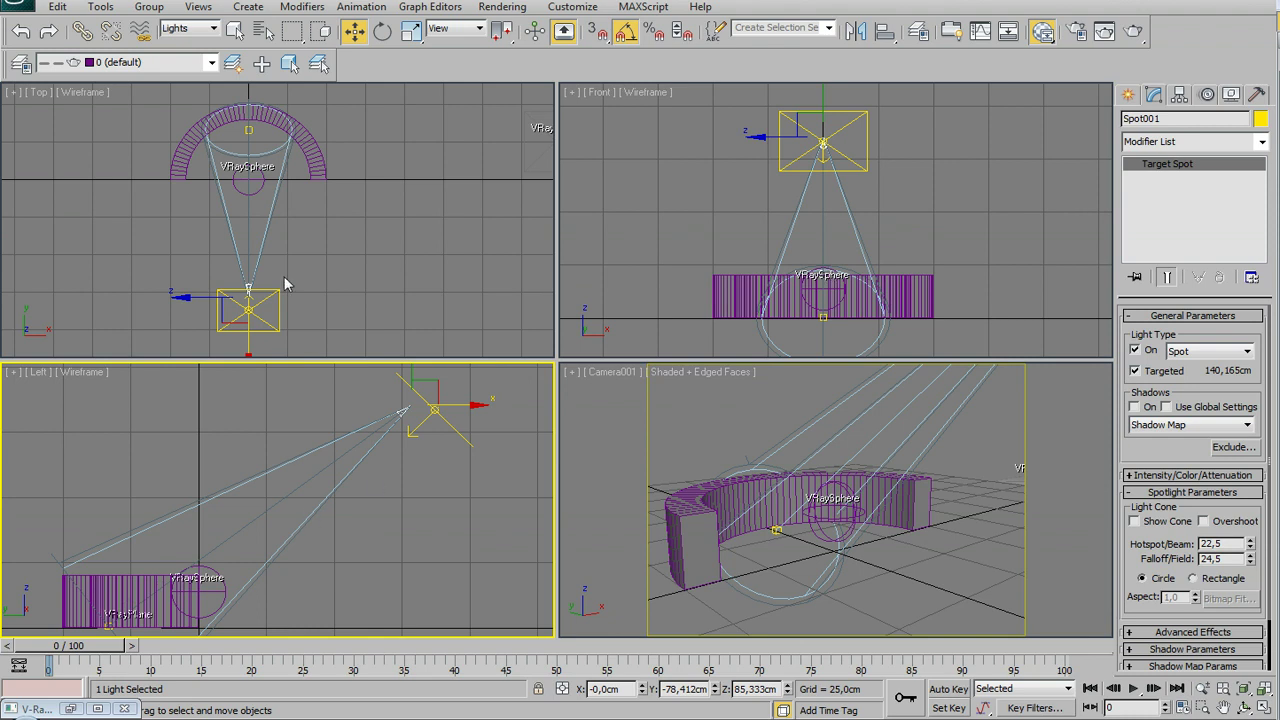
pyautogui.middleClick(240, 172)
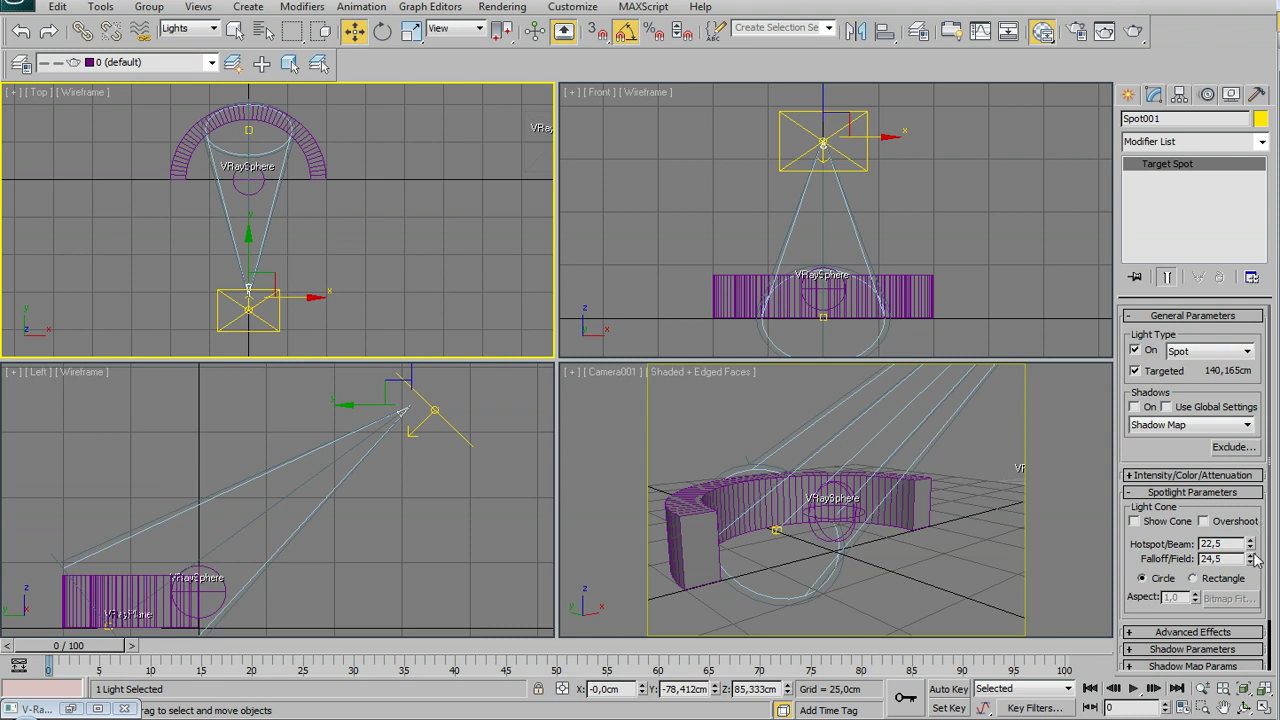
pyautogui.moveTo(1251, 547); pyautogui.dragTo(1255, 321)
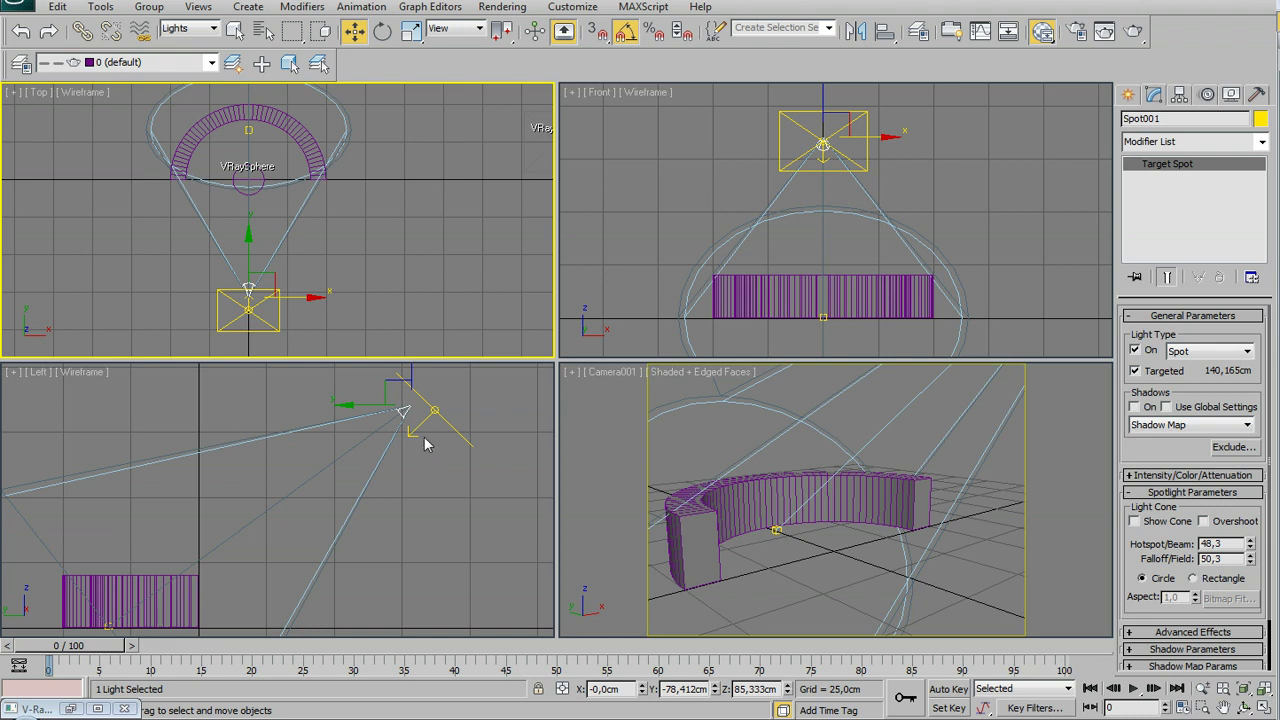
pyautogui.rightClick(785, 402)
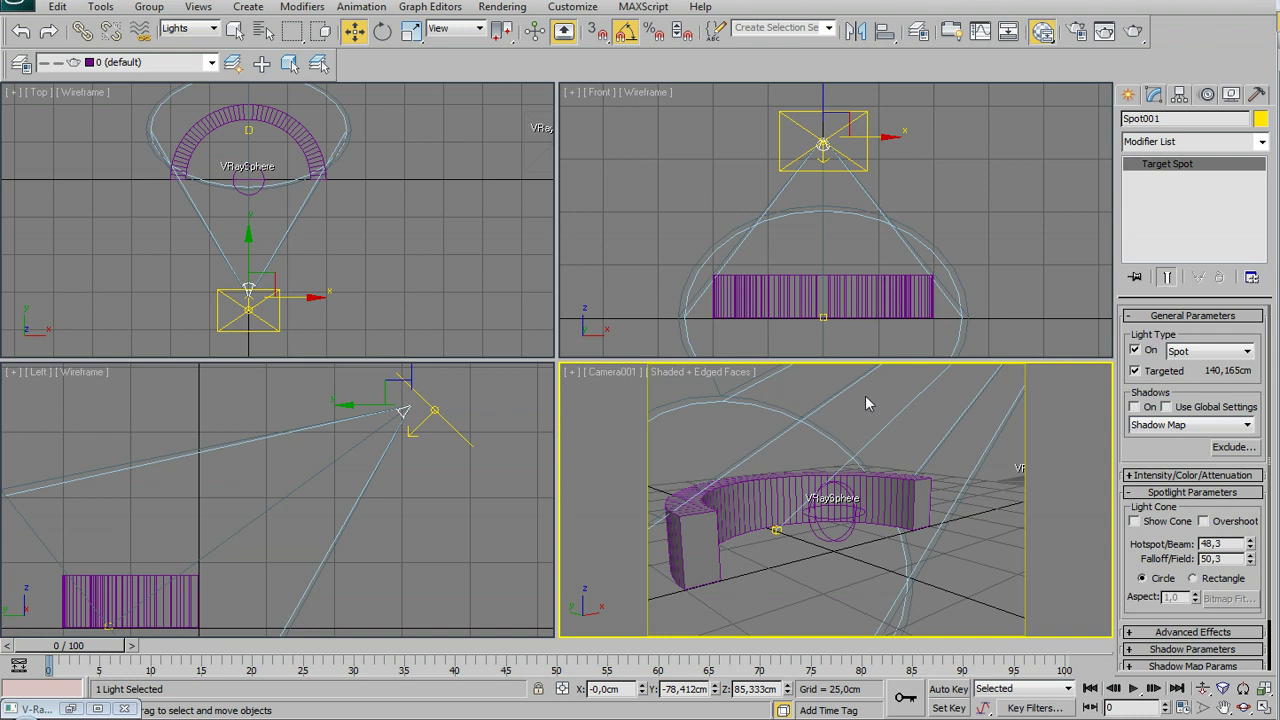
# Step: Set Spot001's Exclude/Include list to Include mode with no objects added
pyautogui.click(1236, 449)
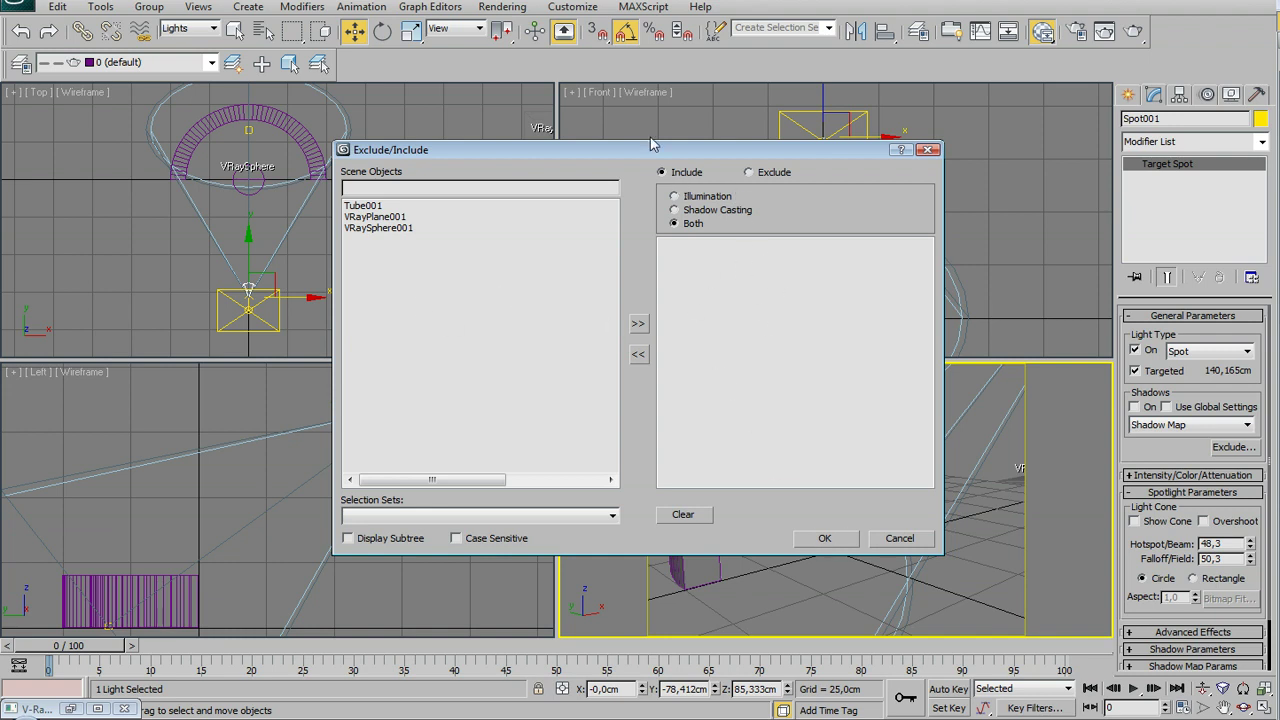
pyautogui.click(838, 540)
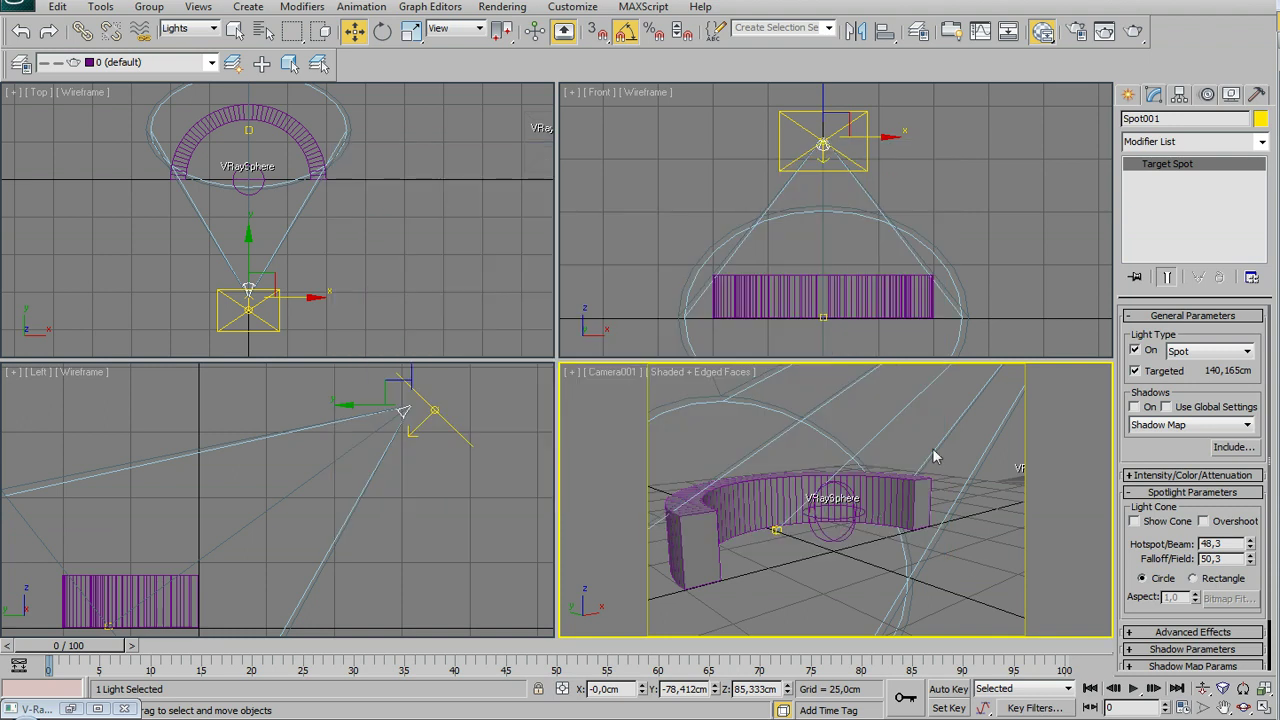
# Step: Start a Camera001 test render, cancel it partway, and close the frame buffer
pyautogui.click(1104, 31)
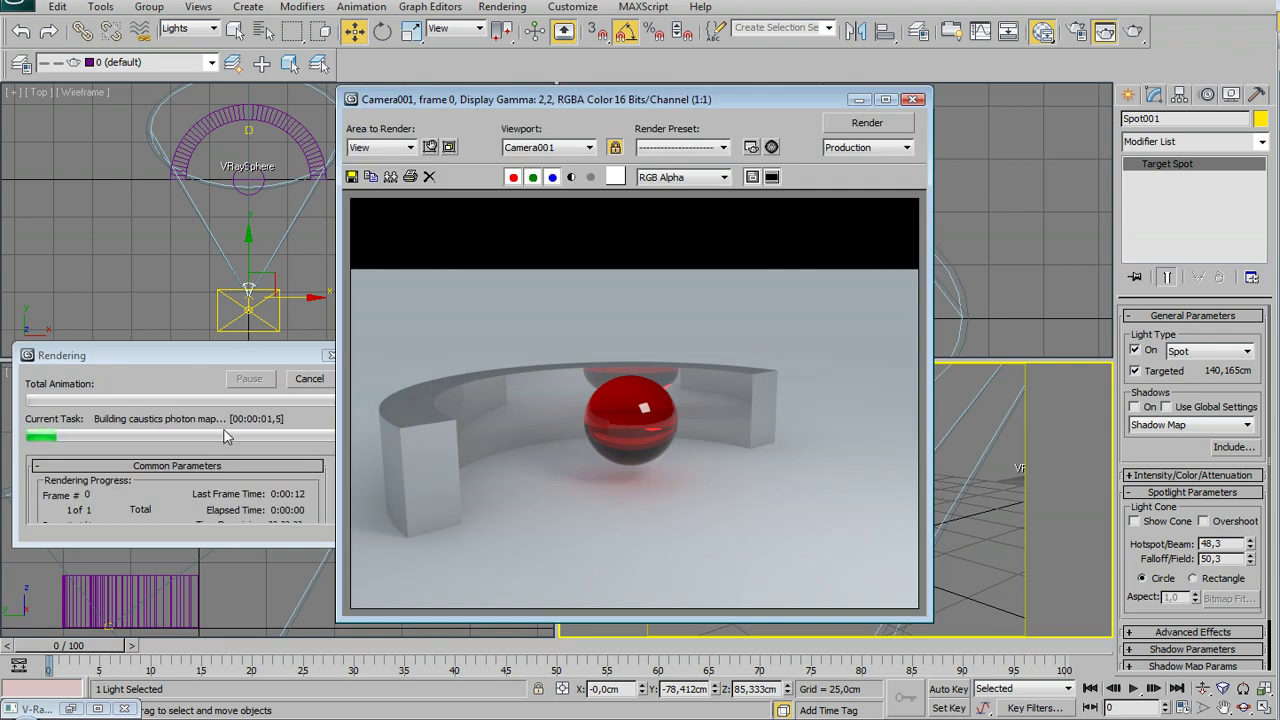
pyautogui.click(279, 432)
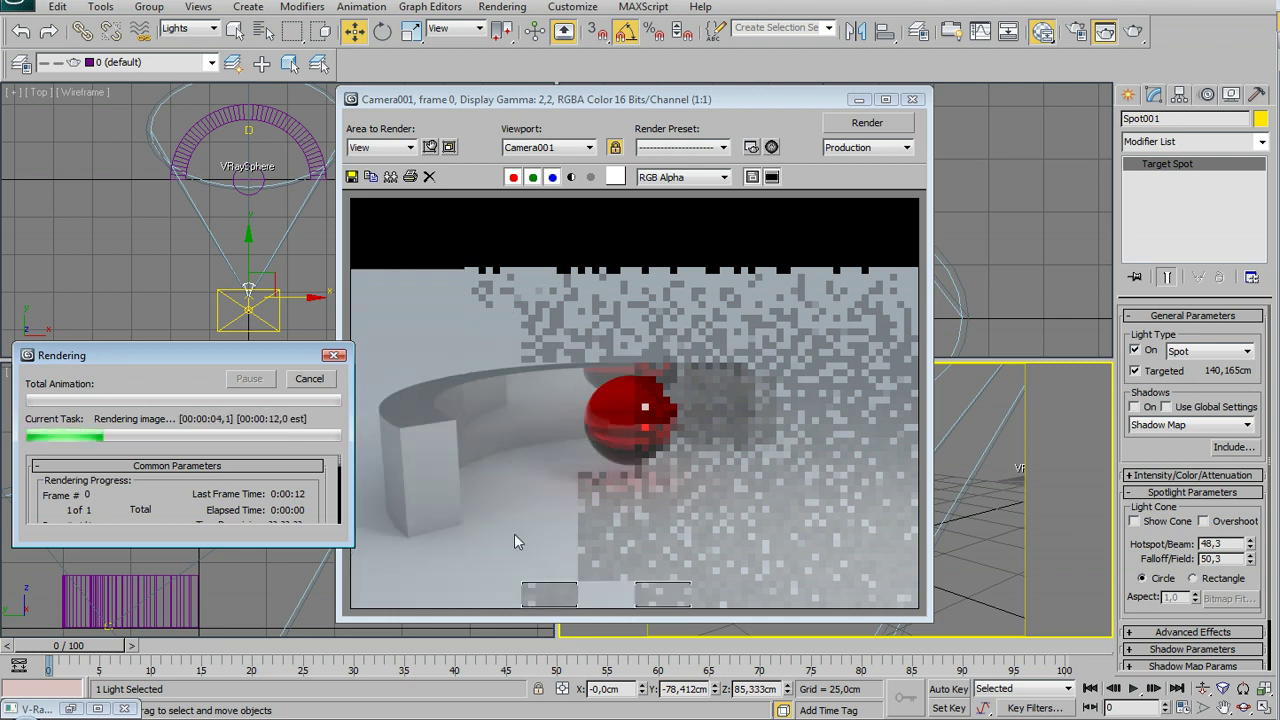
pyautogui.click(311, 380)
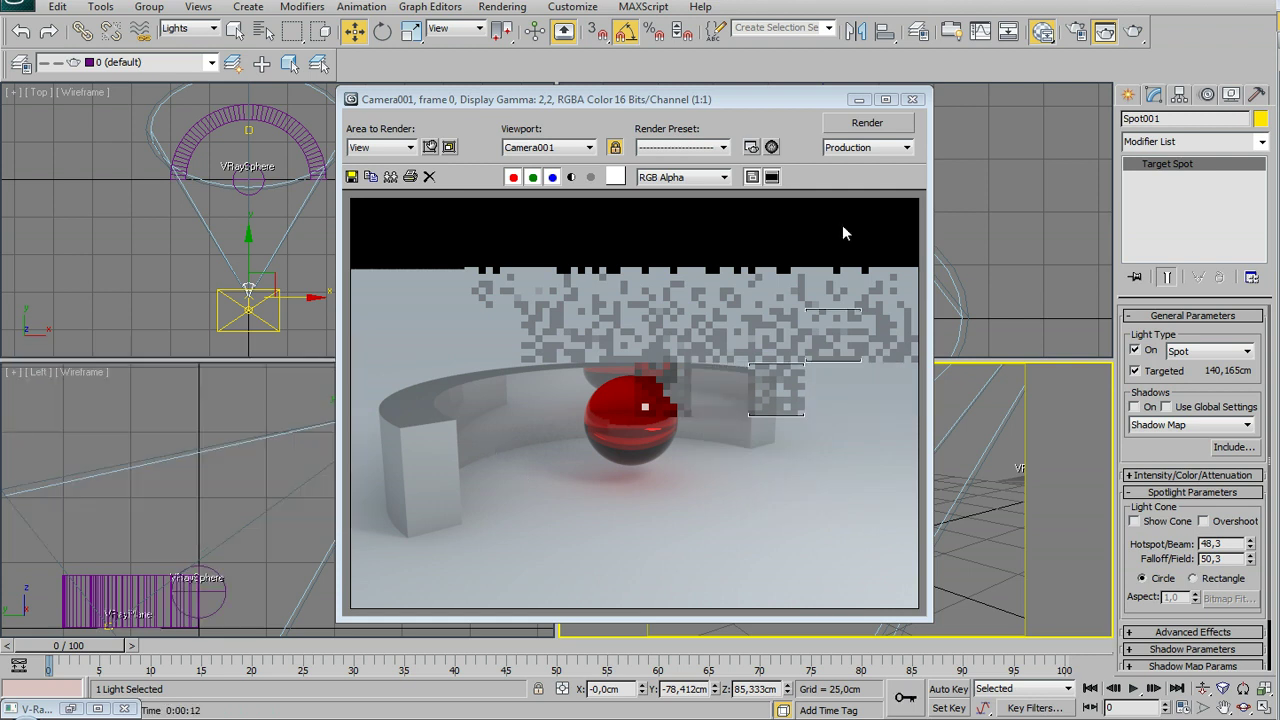
pyautogui.click(911, 99)
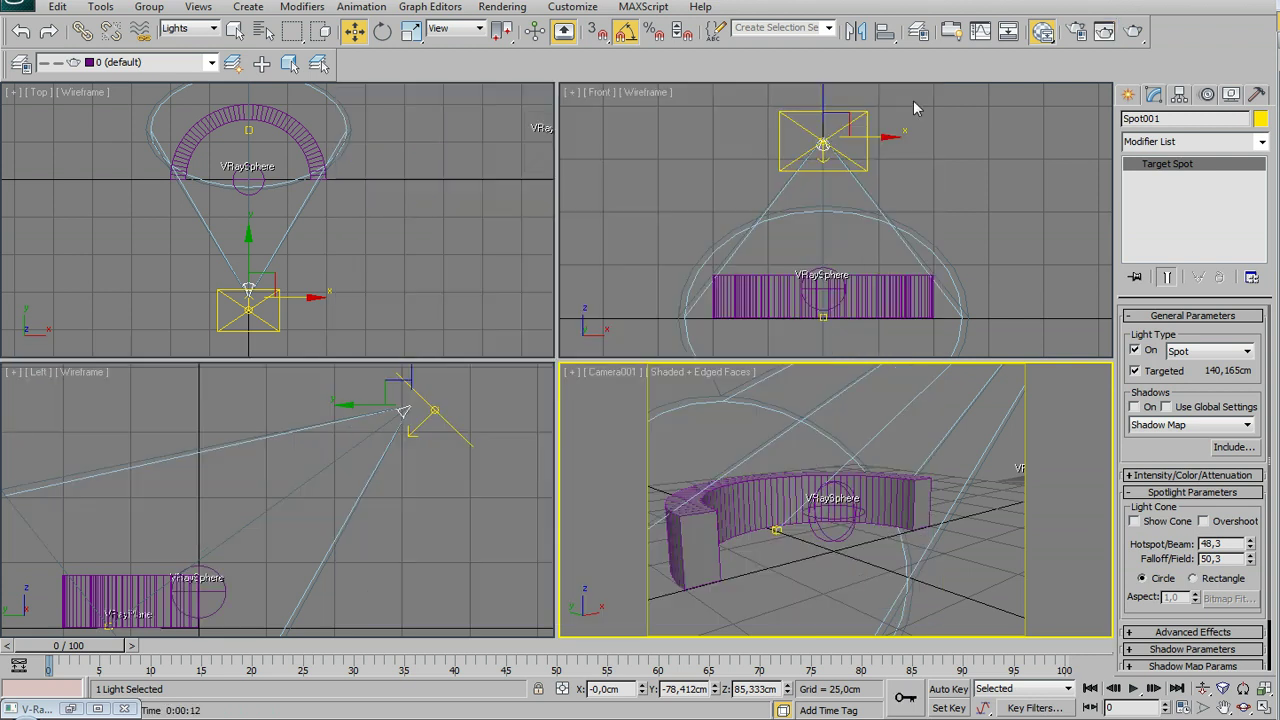
# Step: Set Spot001's decay to Inverse Square with a Decay Start of 5,0cm
pyautogui.click(1200, 476)
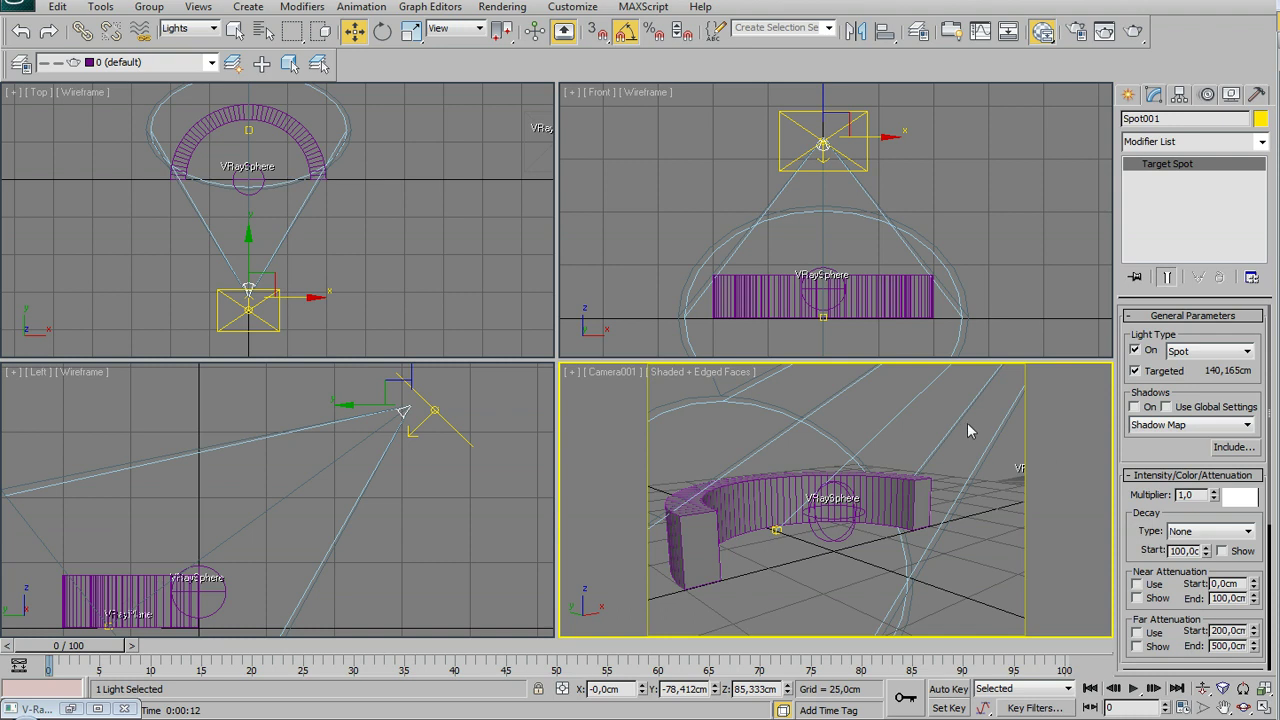
pyautogui.scroll(-3, 1163, 410)
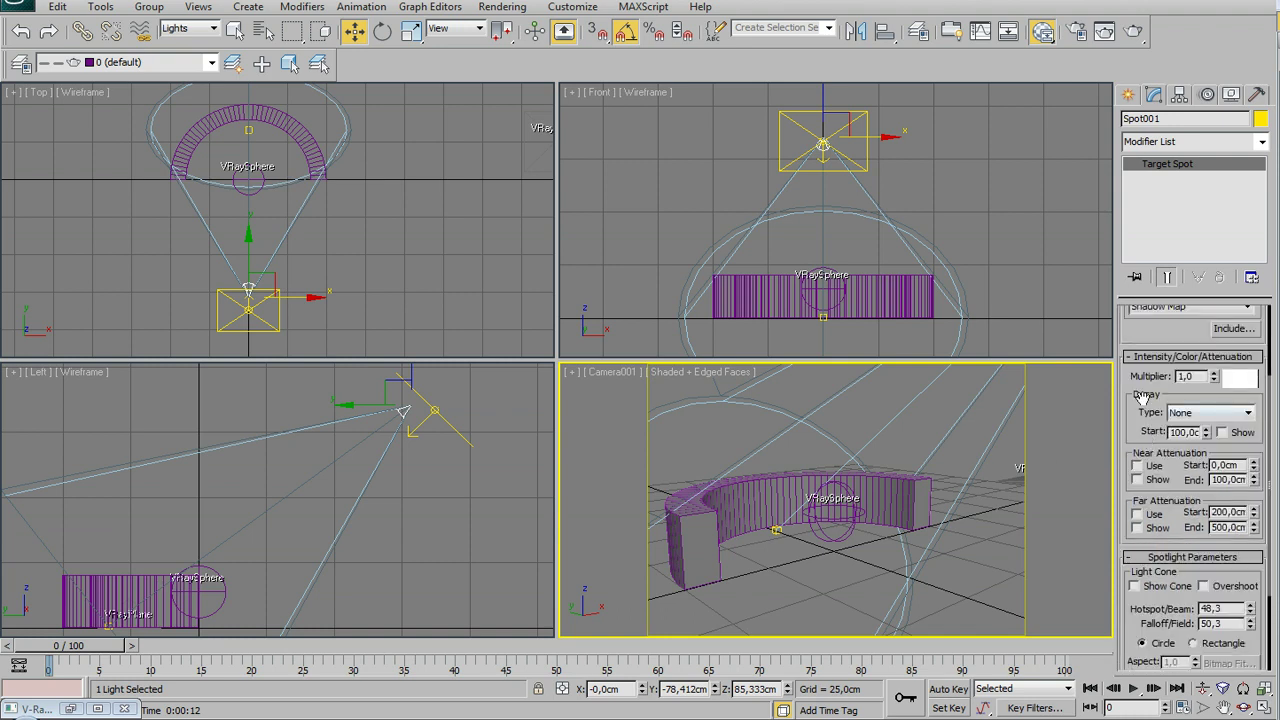
pyautogui.click(1205, 415)
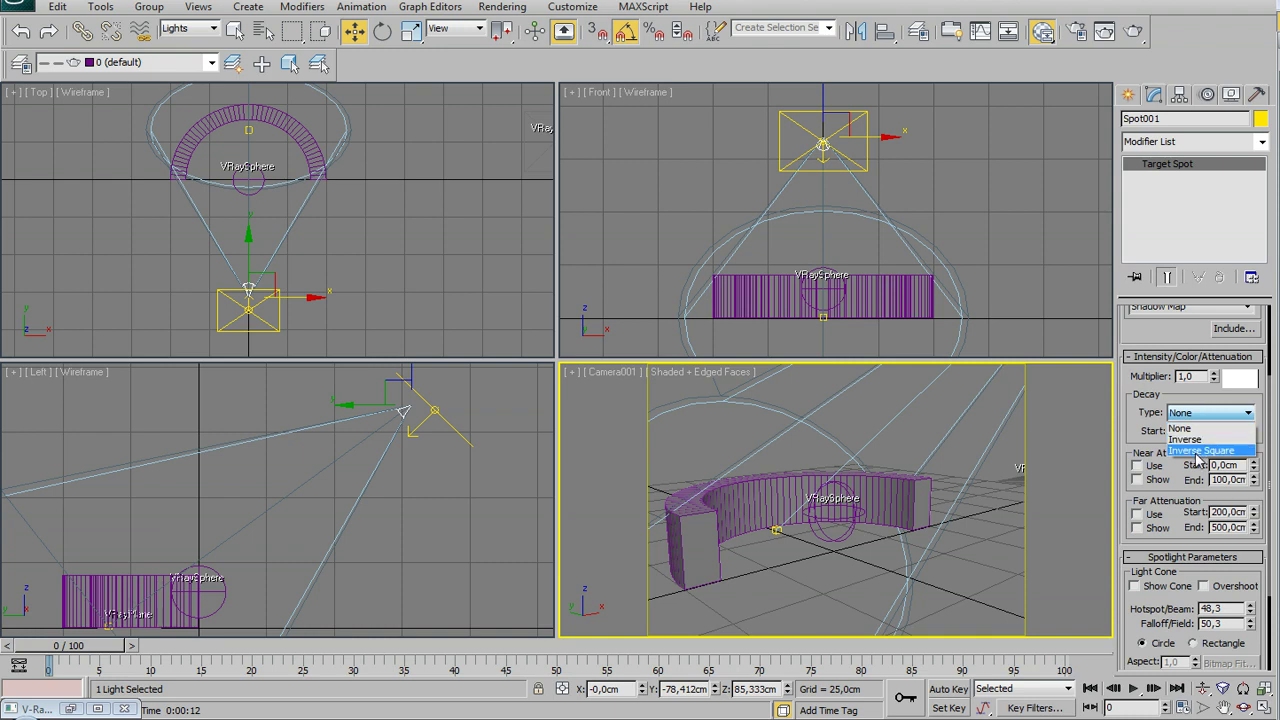
pyautogui.click(1200, 451)
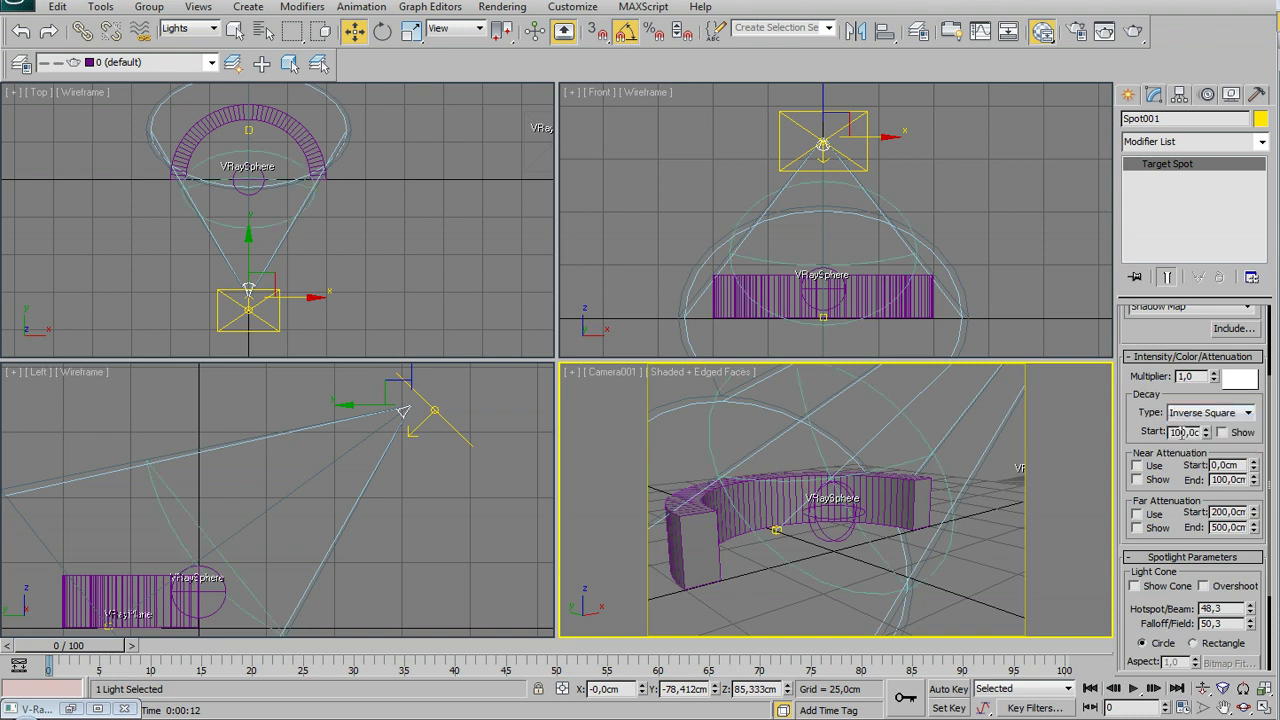
pyautogui.doubleClick(1184, 432)
pyautogui.write('0')
pyautogui.press('Return')
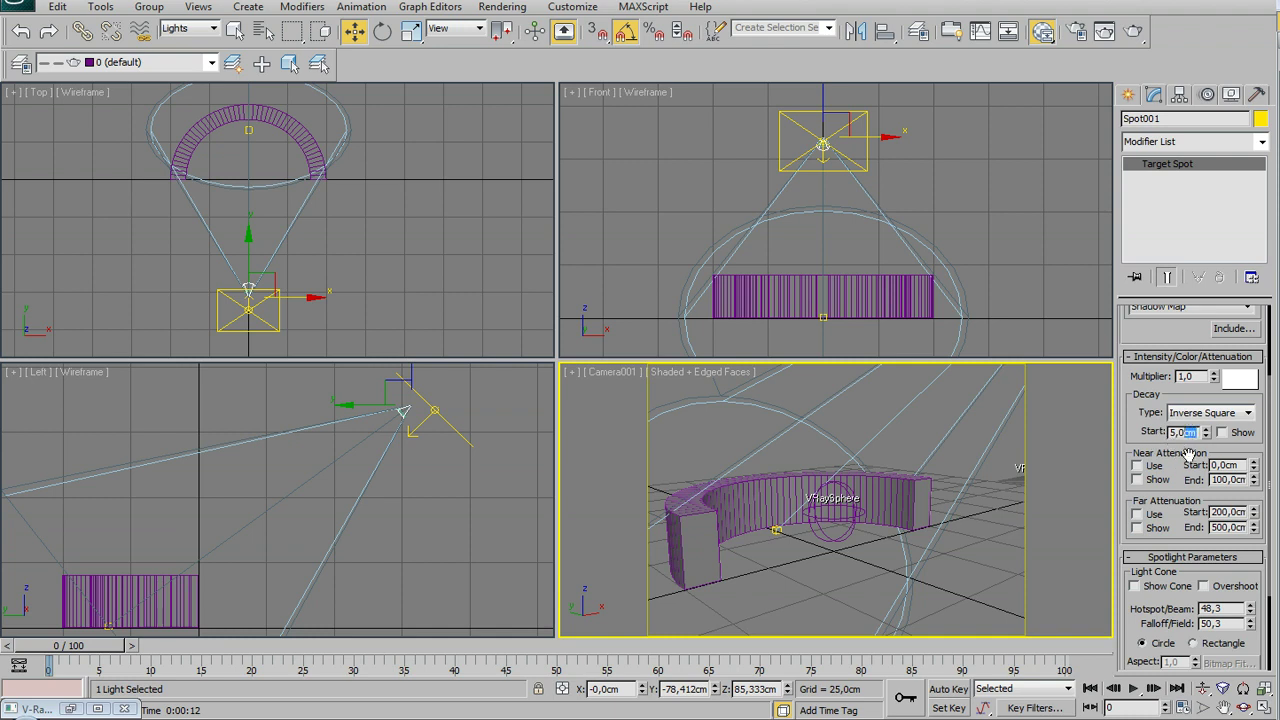
# Step: Raise Spot001's intensity multiplier into the hundreds, to about 555
pyautogui.moveTo(1134, 431); pyautogui.dragTo(1143, 414)
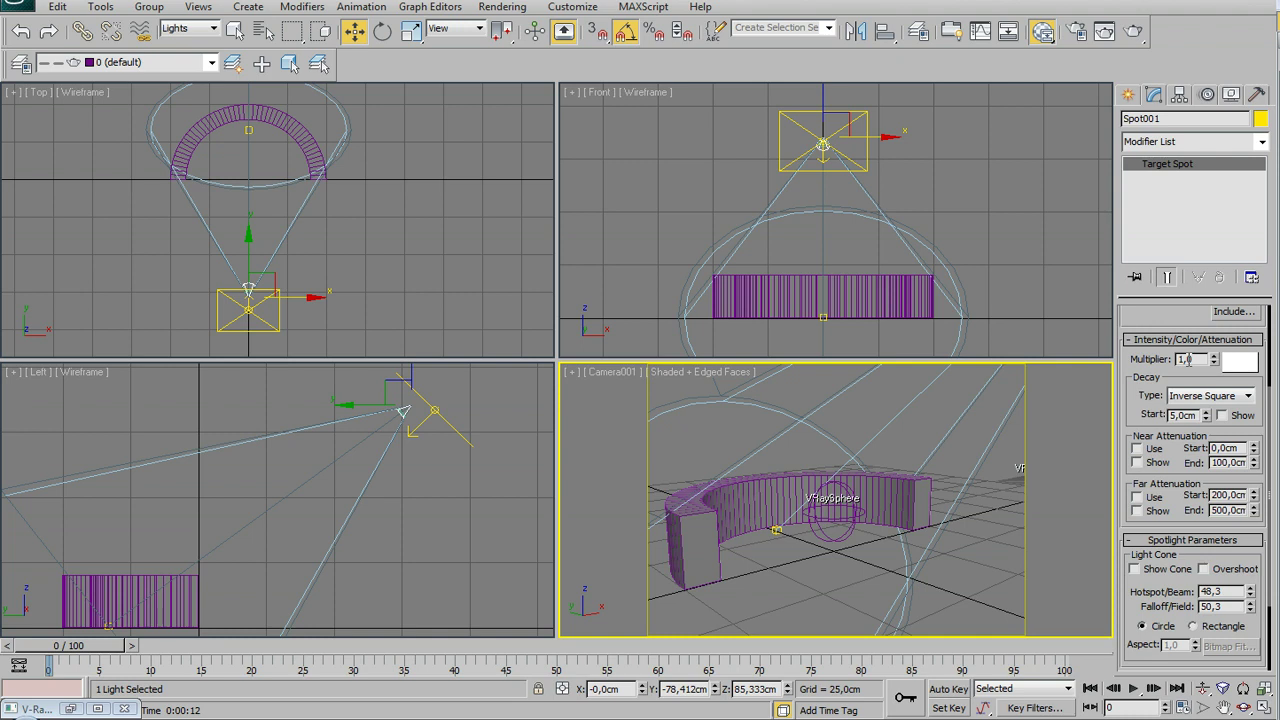
pyautogui.moveTo(1214, 359); pyautogui.dragTo(1205, 187)
pyautogui.moveTo(1216, 359); pyautogui.dragTo(1213, 122)
pyautogui.rightClick(300, 500)
pyautogui.moveTo(1213, 360); pyautogui.dragTo(1207, 250)
pyautogui.moveTo(1115, 530); pyautogui.dragTo(1078, 210)
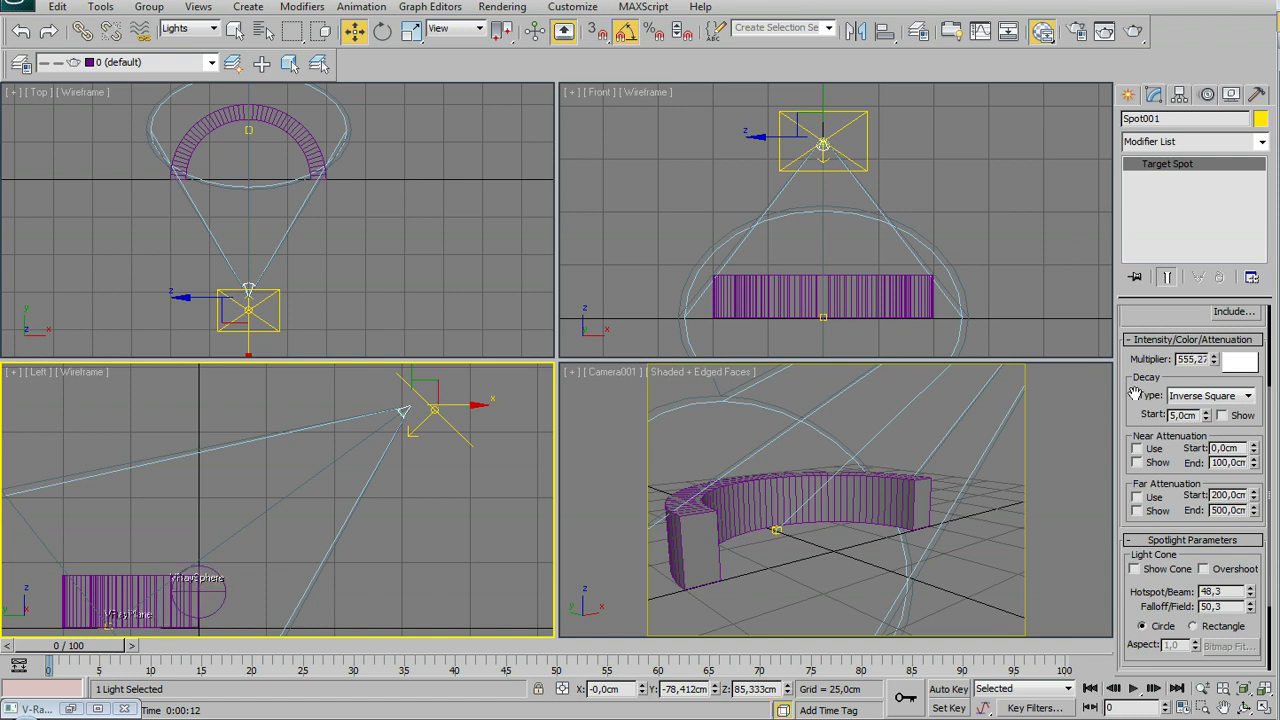
# Step: Bring the spotlight multiplier to 821,80 and render the Camera001 view
pyautogui.moveTo(1214, 360); pyautogui.dragTo(1215, 315)
pyautogui.rightClick(822, 448)
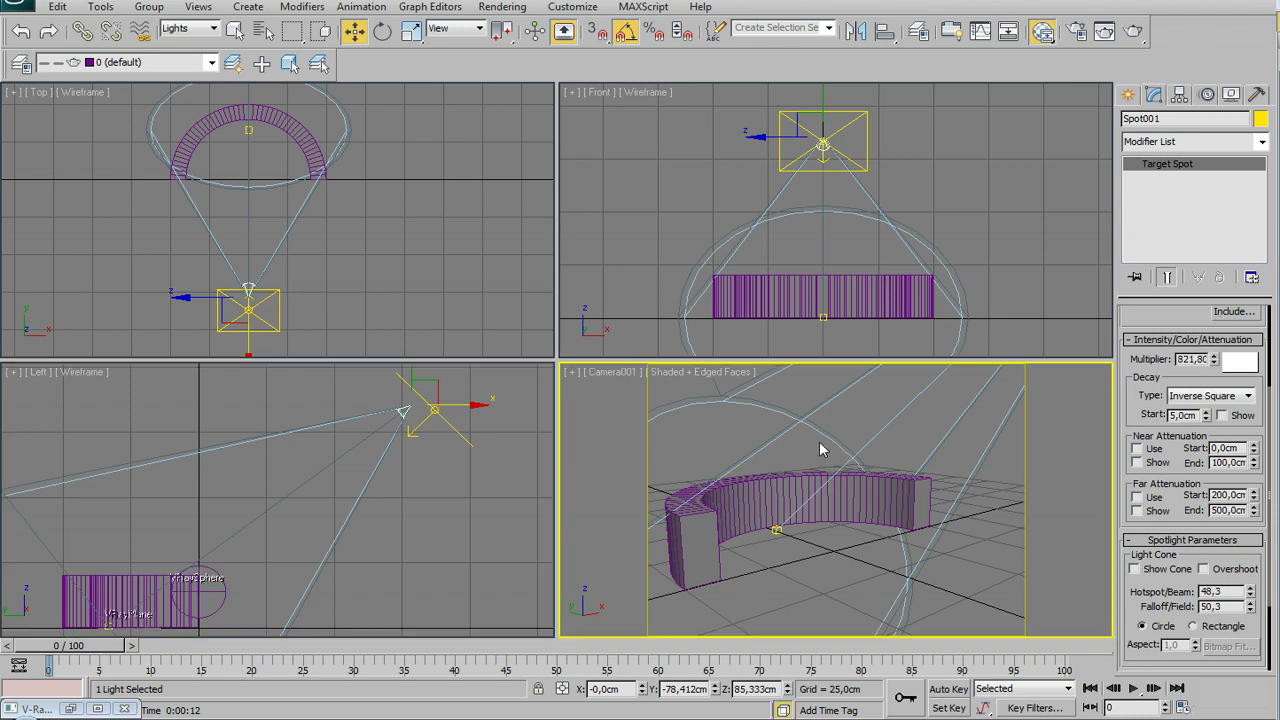
pyautogui.click(1135, 32)
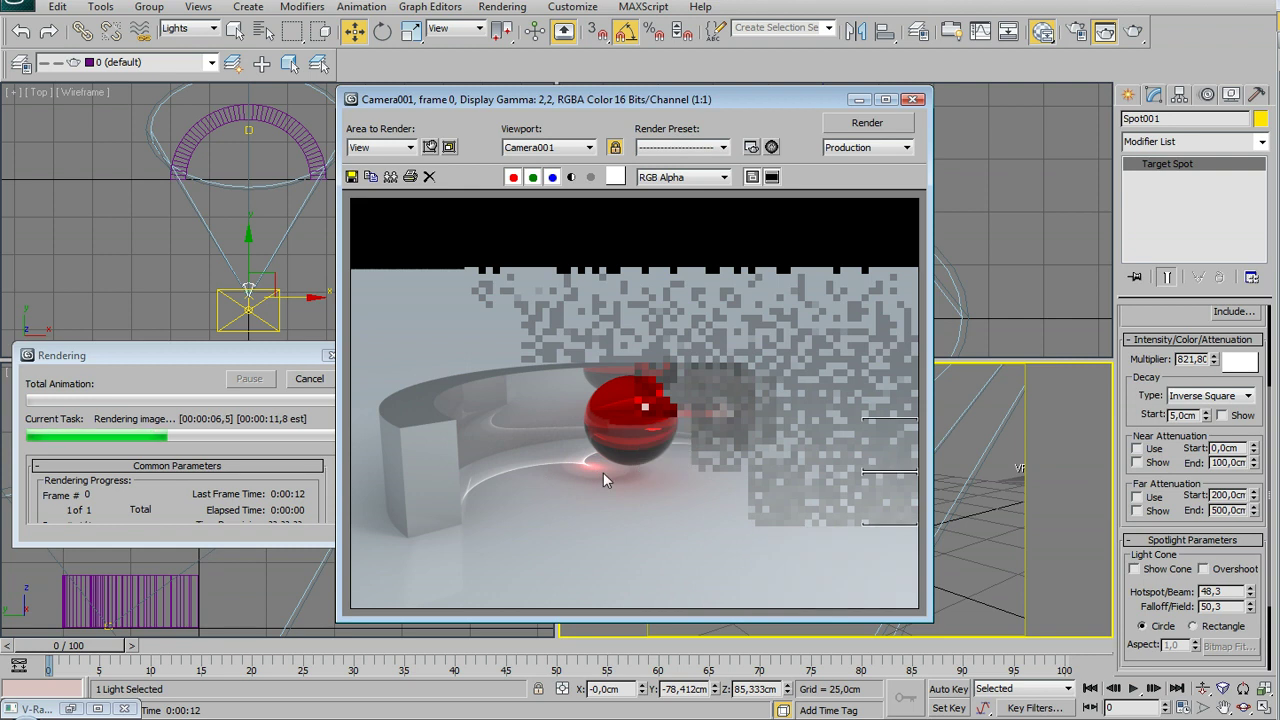
# Step: Inspect the red floor caustics beside the sphere, return to 1:1, and move the frame buffer right
pyautogui.scroll(2, 599, 469)
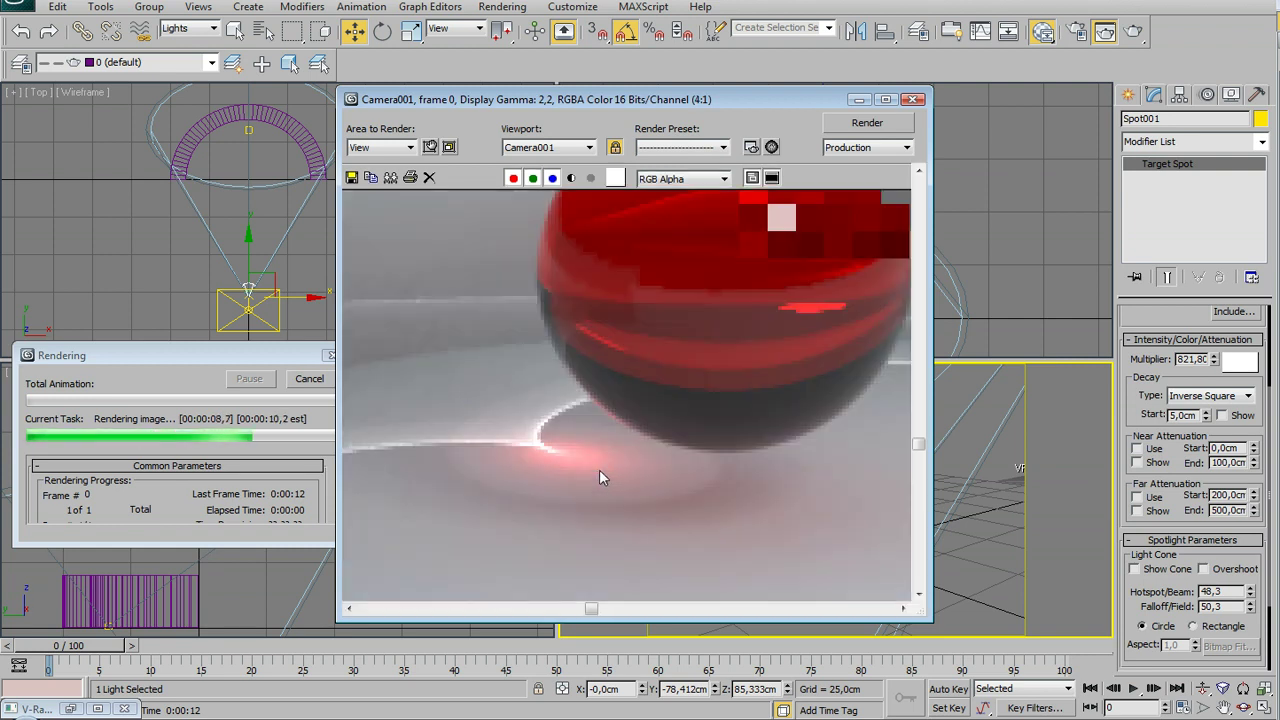
pyautogui.moveTo(562, 455); pyautogui.dragTo(675, 430, button='middle')
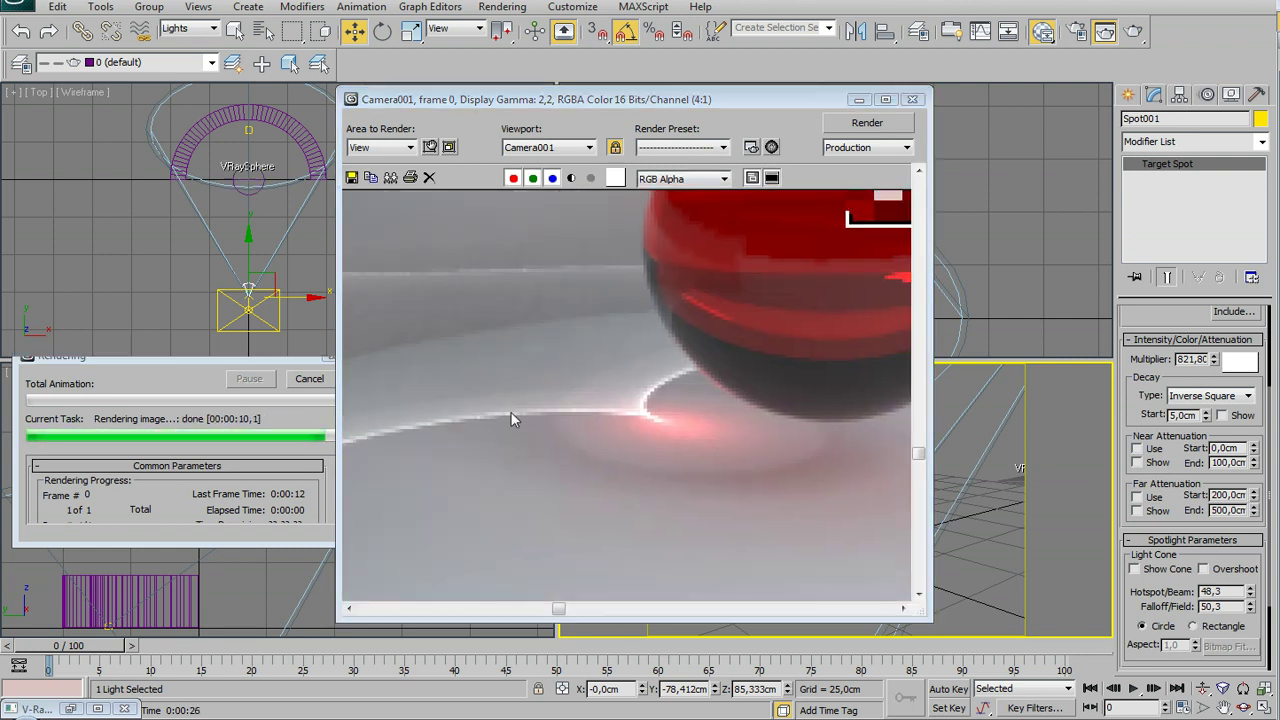
pyautogui.moveTo(474, 434); pyautogui.dragTo(574, 457, button='middle')
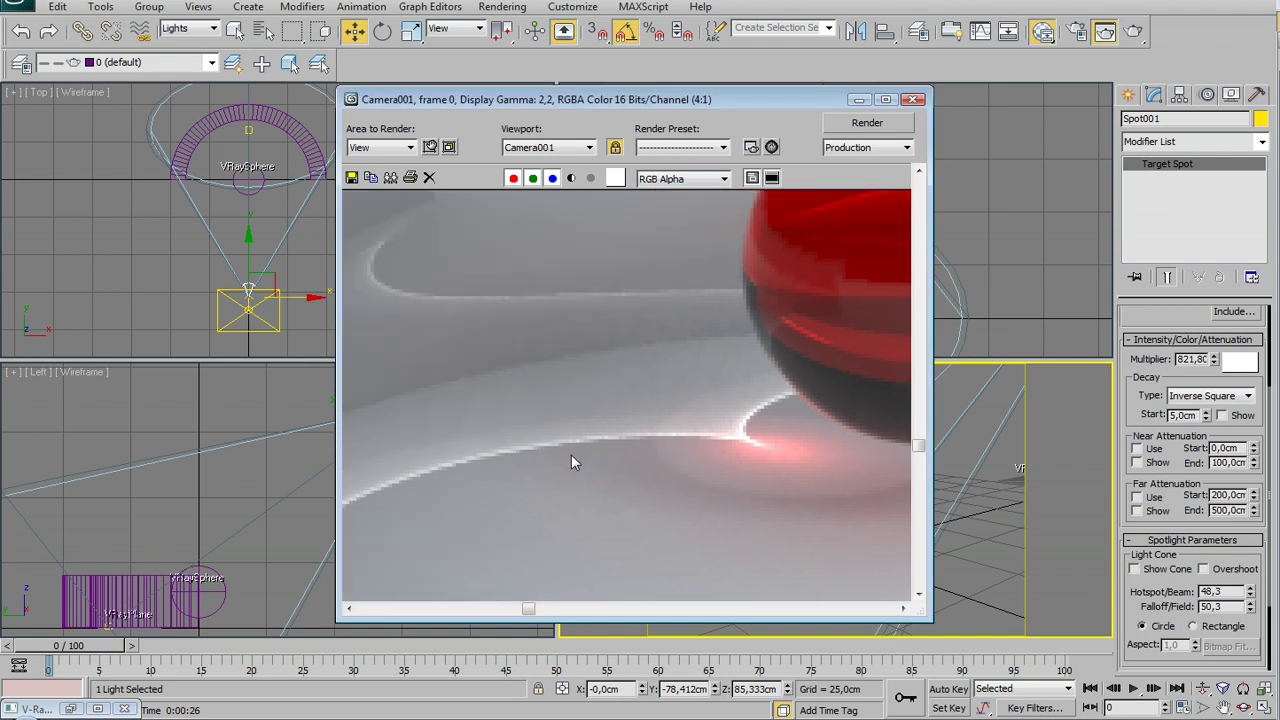
pyautogui.scroll(-1, 574, 458)
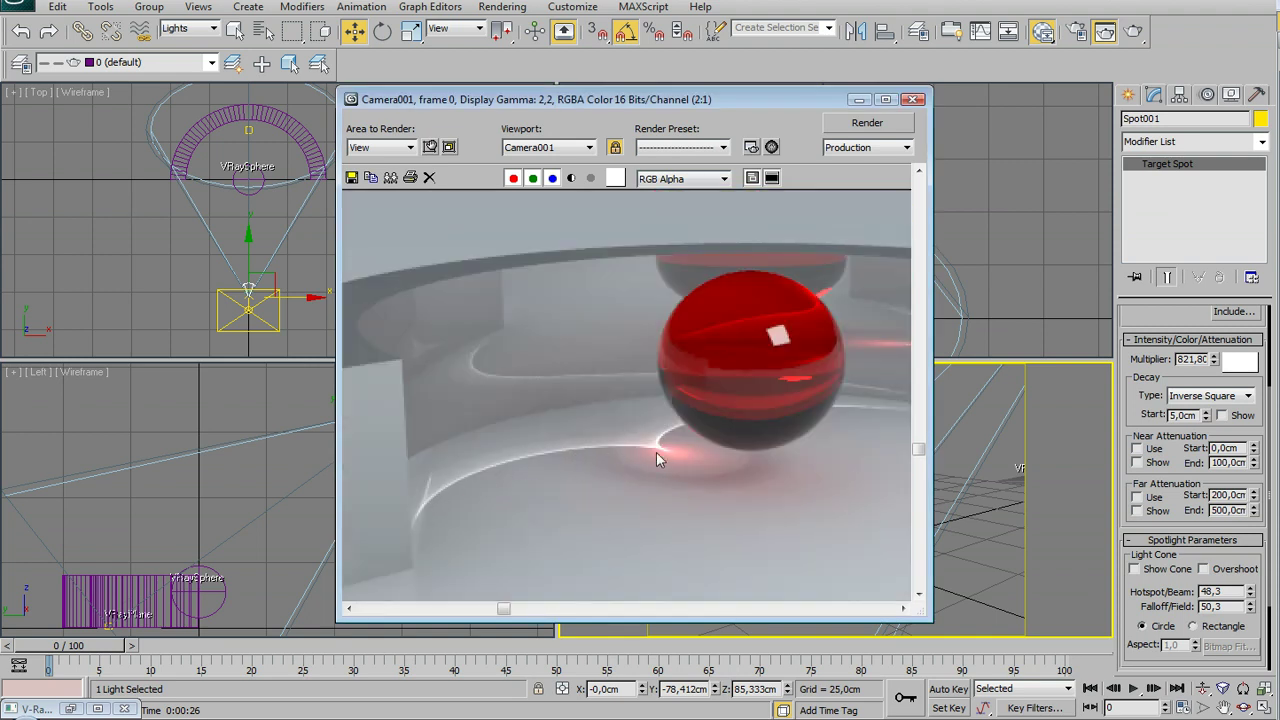
pyautogui.moveTo(634, 460); pyautogui.dragTo(616, 462, button='middle')
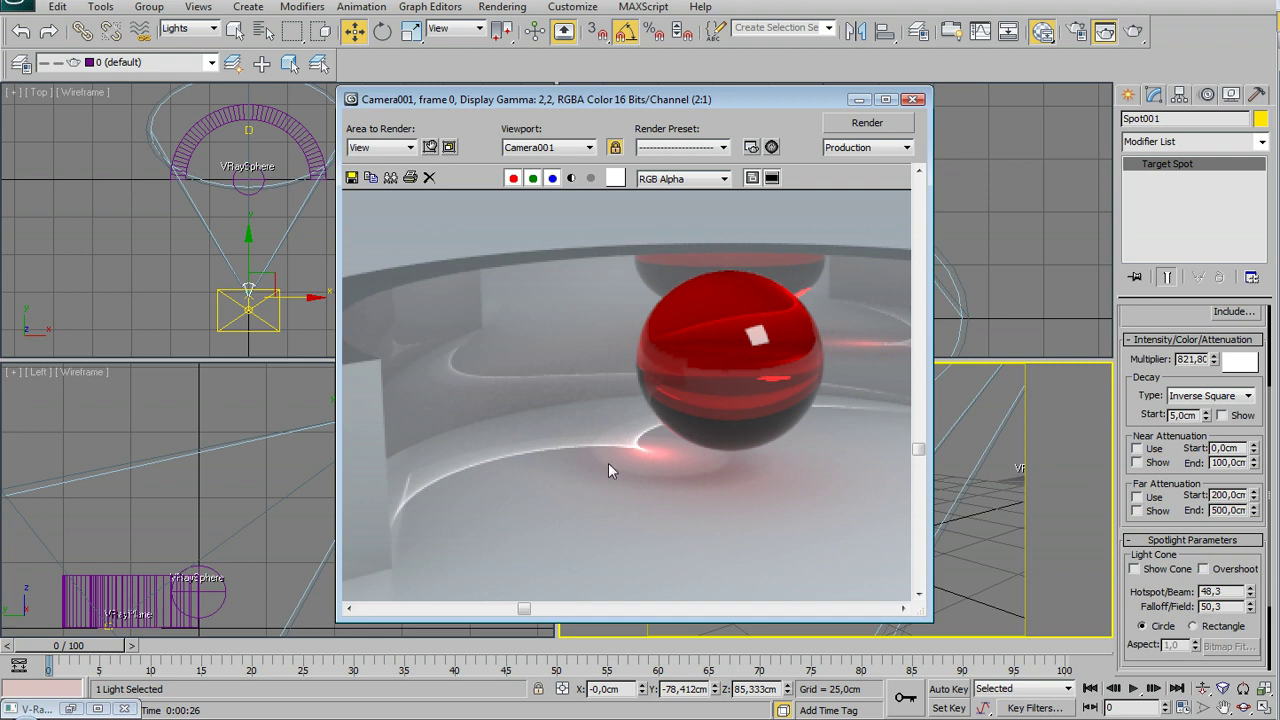
pyautogui.scroll(-2, 633, 456)
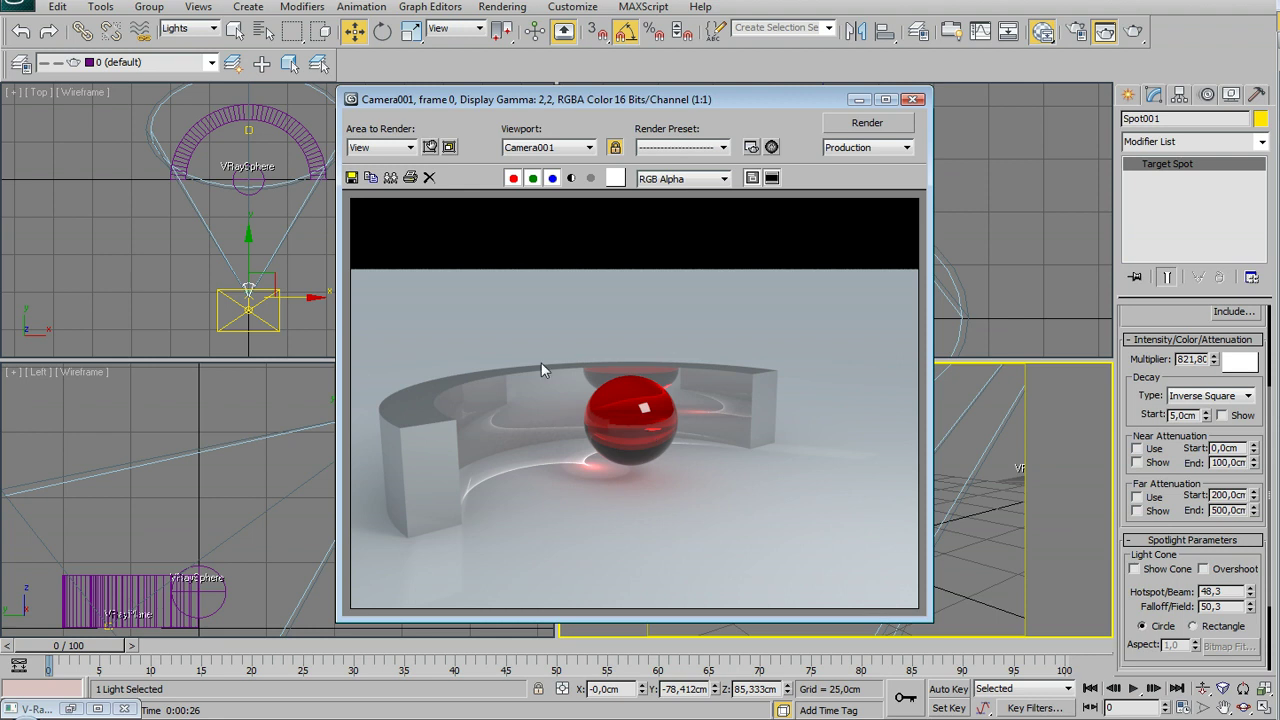
pyautogui.moveTo(770, 107); pyautogui.dragTo(1045, 81)
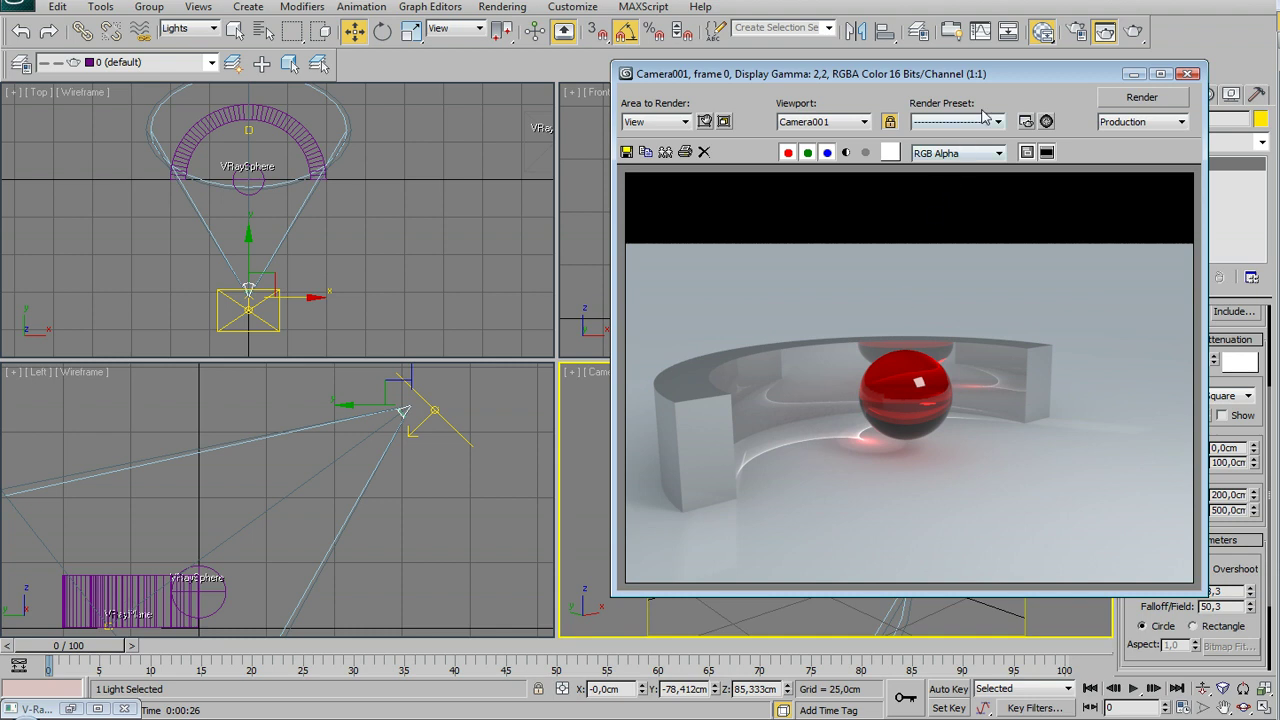
pyautogui.click(1026, 121)
pyautogui.press('F10')
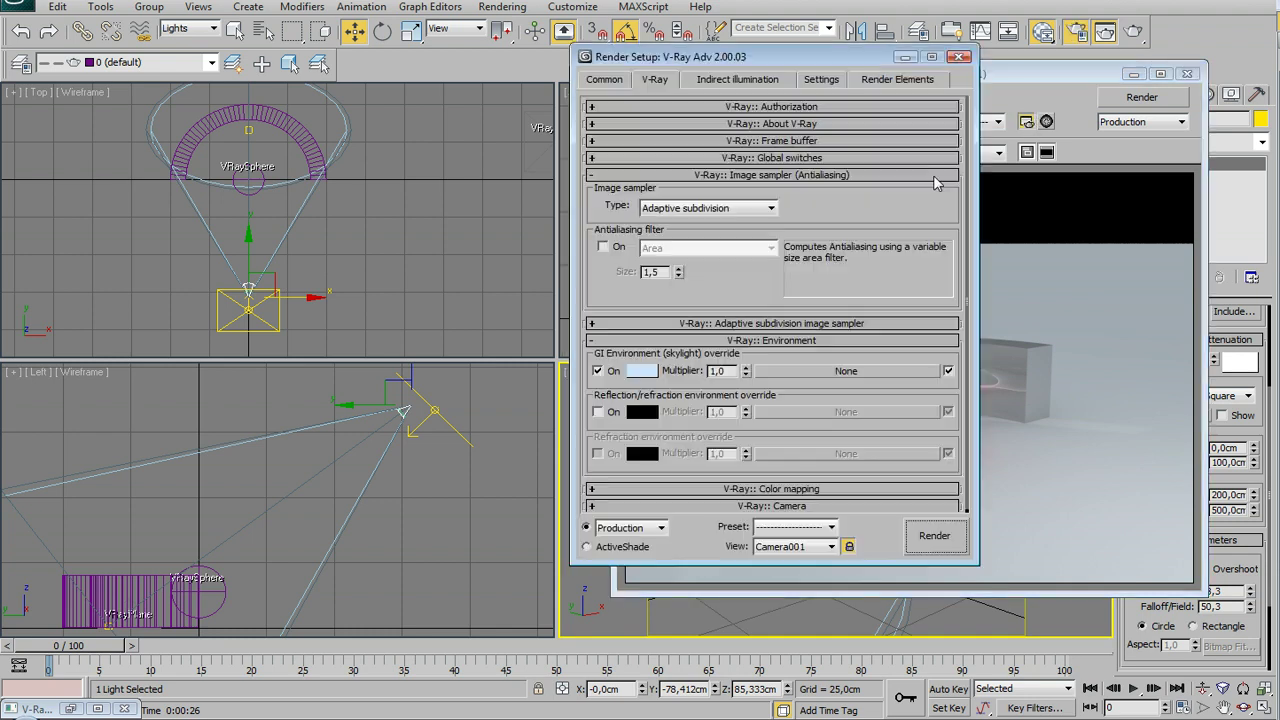
pyautogui.click(737, 79)
pyautogui.scroll(-10, 748, 362)
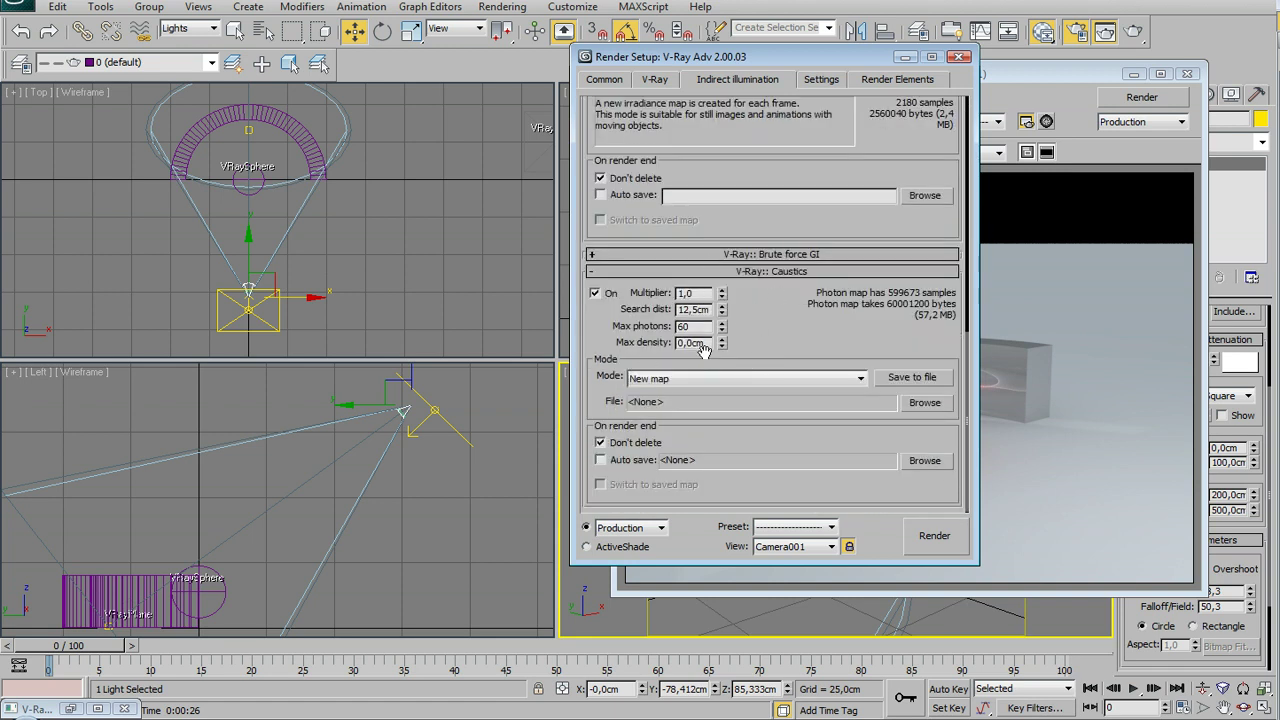
pyautogui.click(959, 57)
pyautogui.moveTo(1082, 80); pyautogui.dragTo(756, 122)
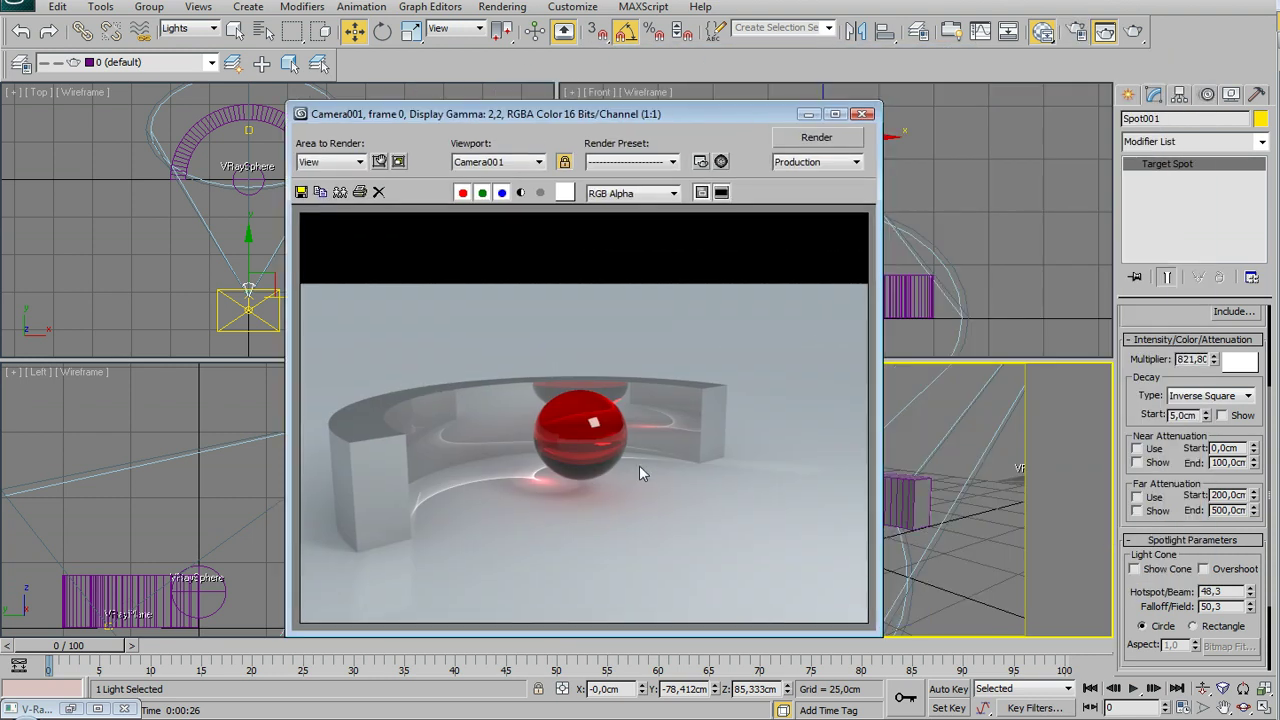